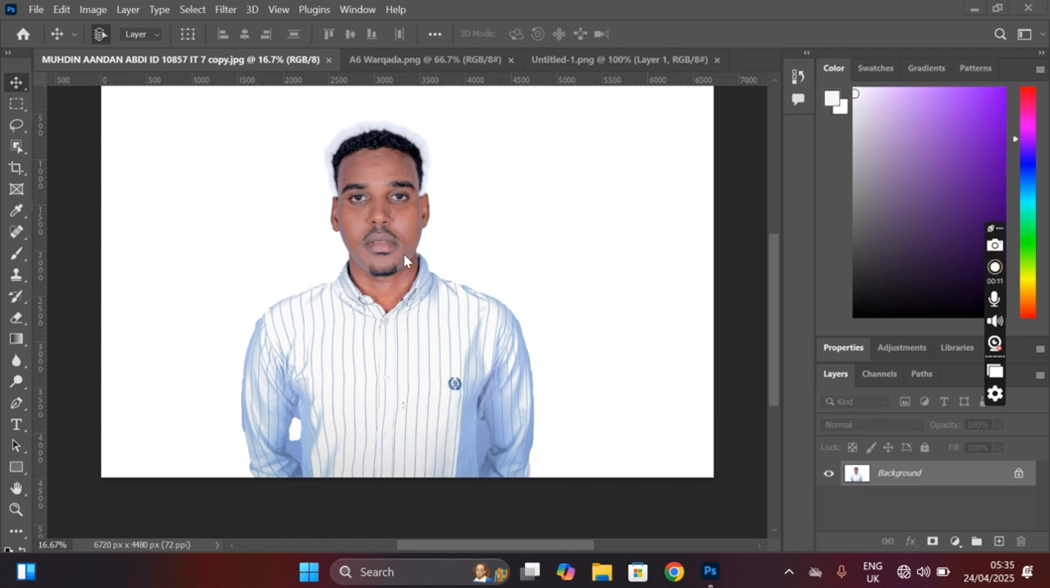
Step: Look through the finished red-background passport photo and the A6 sheet of eight copies, and return to the original portrait
left_click(598, 59)
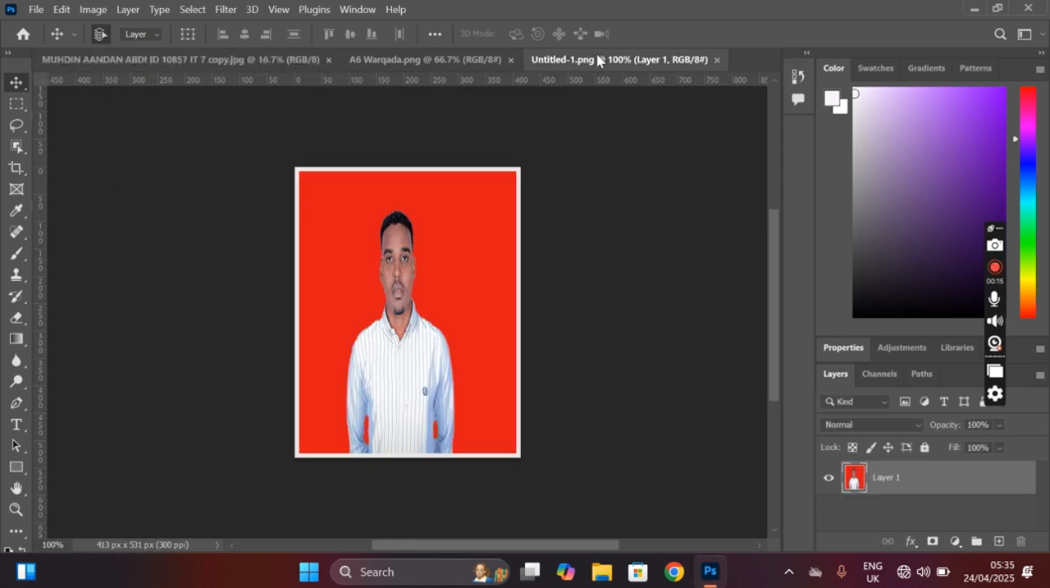
left_click(370, 60)
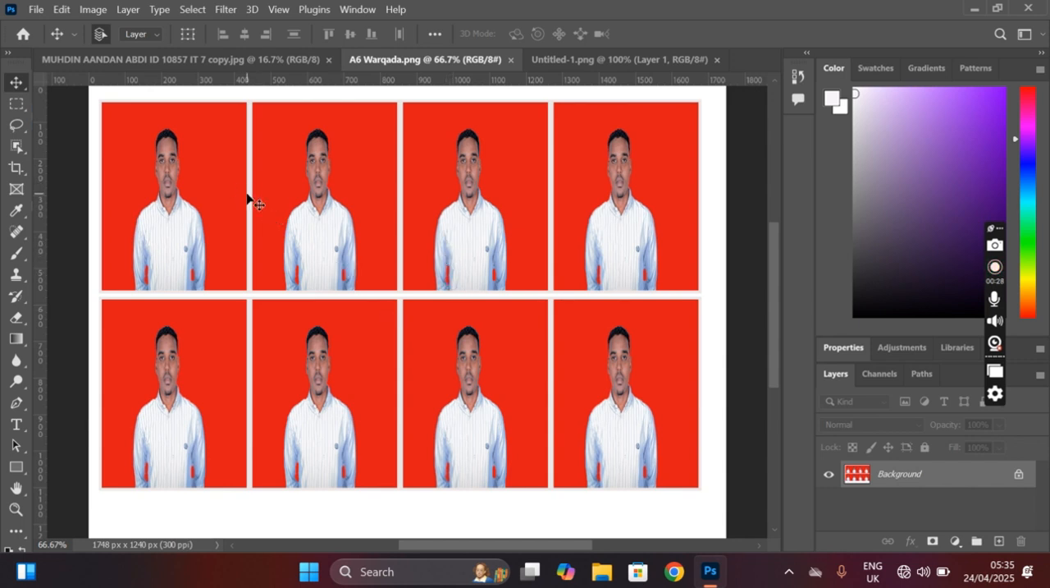
left_click(272, 65)
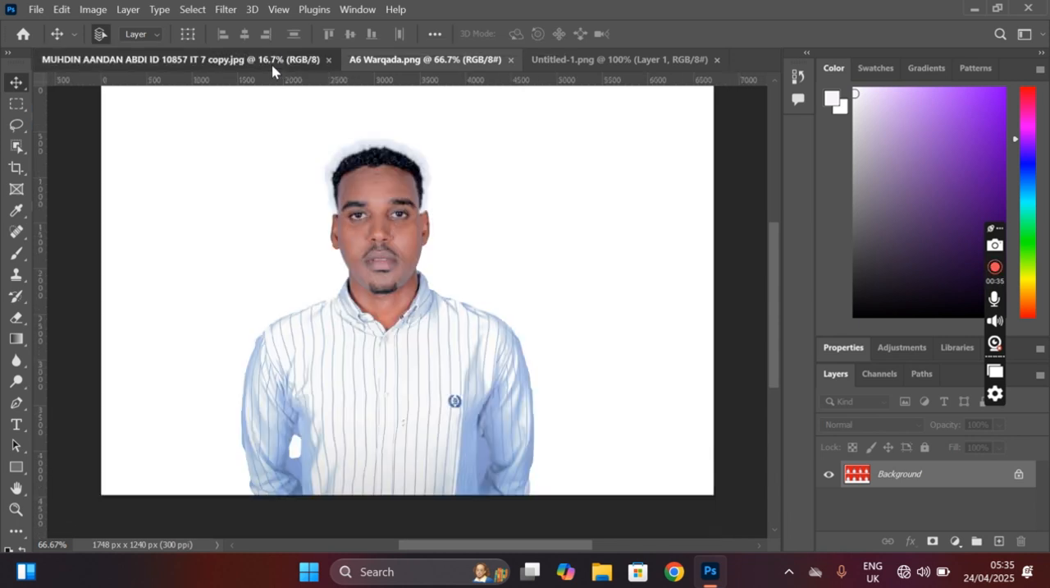
Step: Start a new document measured in centimetres, 3.5 wide and 4.5 high
left_click(36, 9)
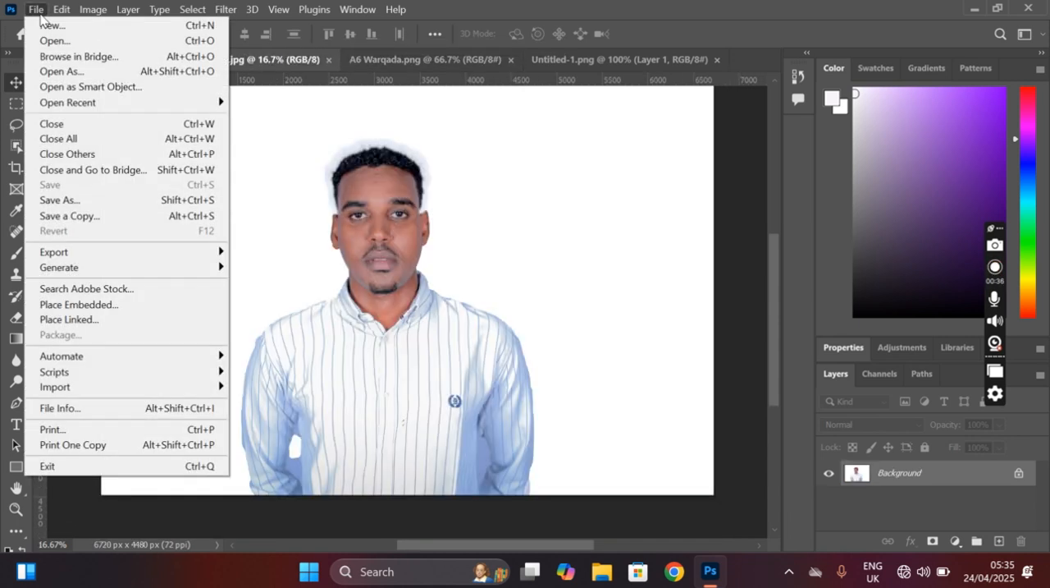
left_click(53, 27)
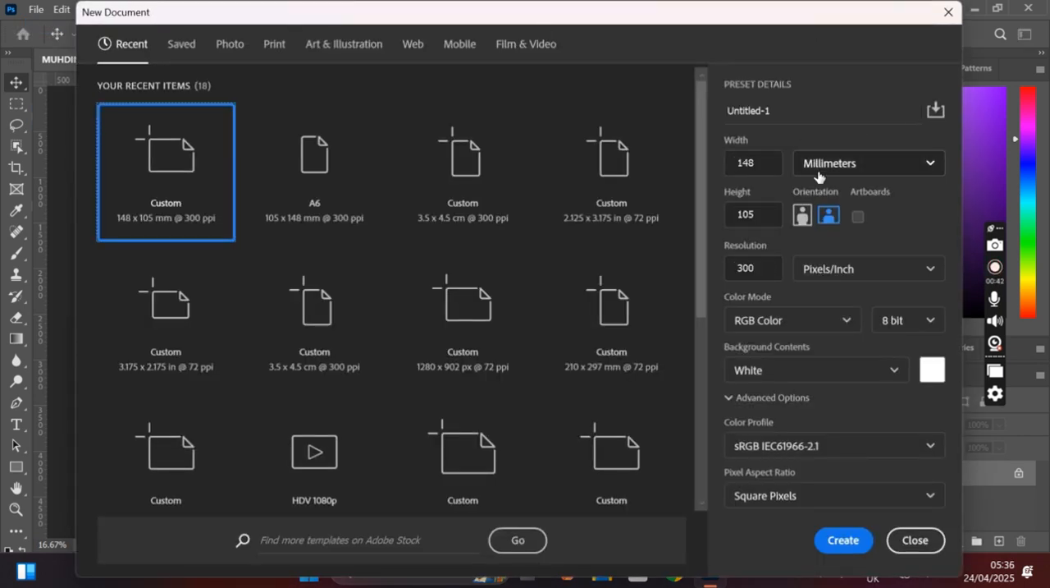
left_click(818, 177)
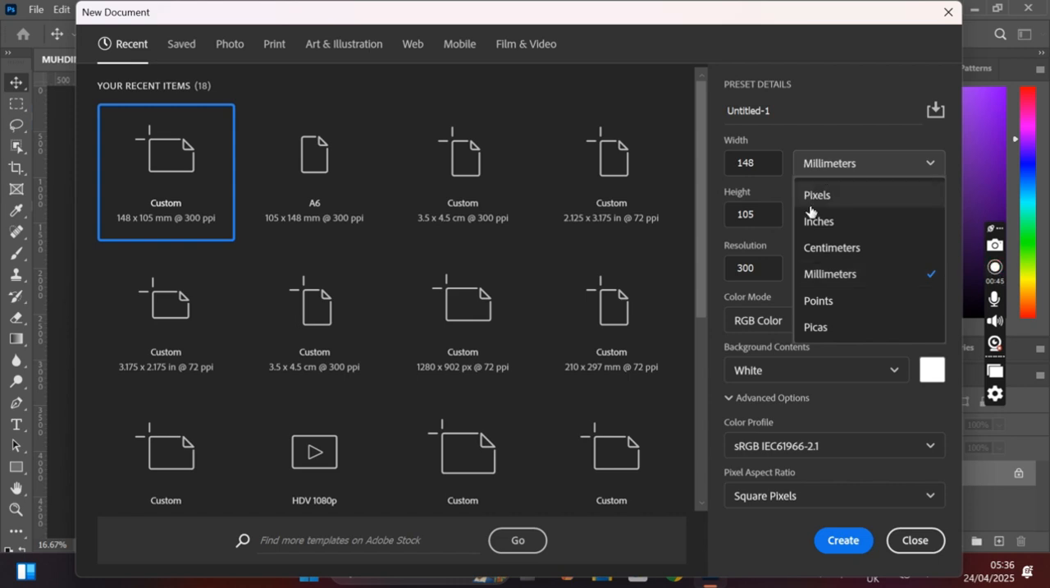
left_click(814, 251)
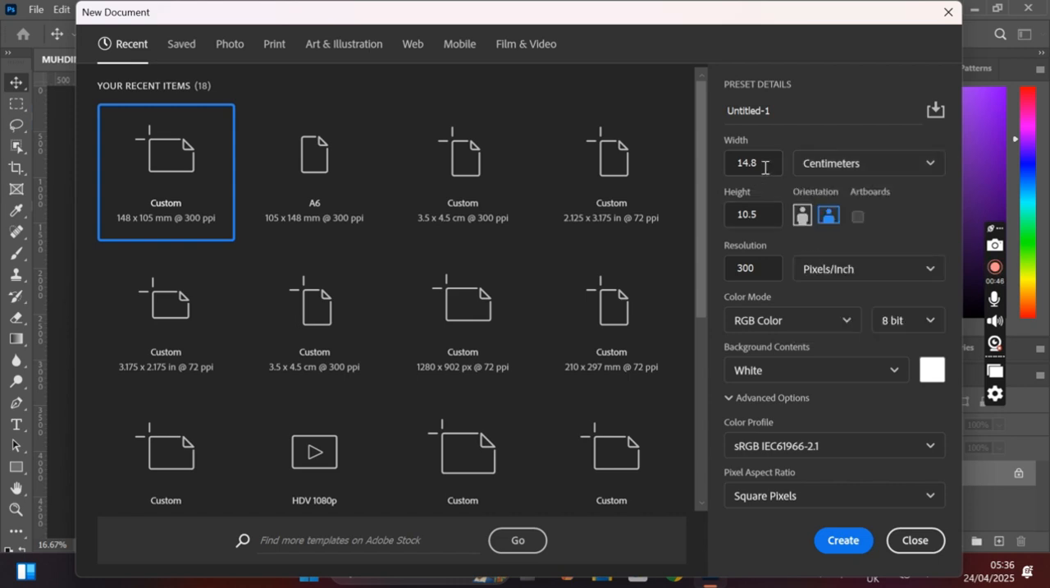
left_click_drag(763, 167, 735, 167)
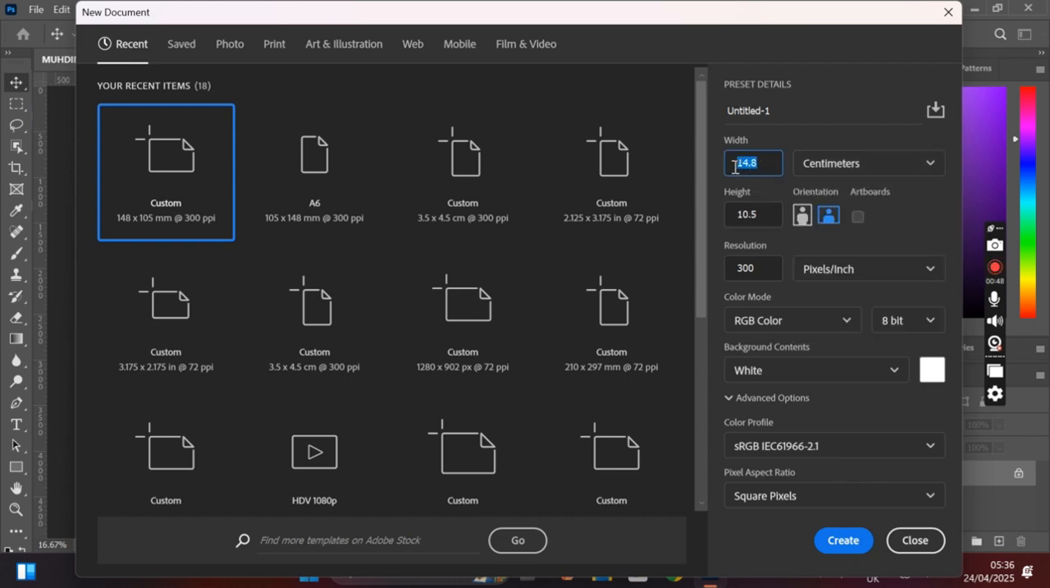
type("3.5")
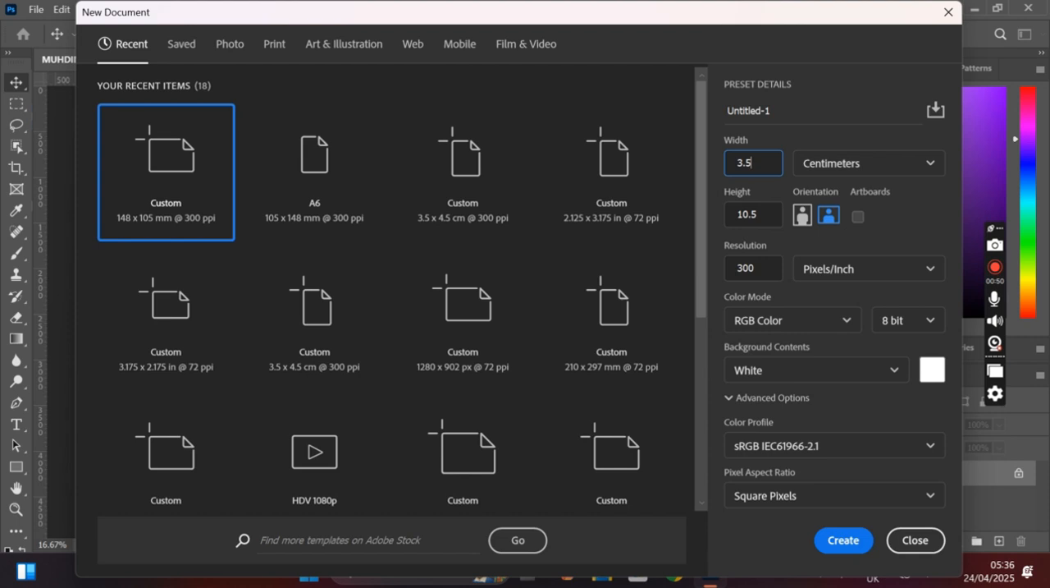
left_click(764, 213)
type("4")
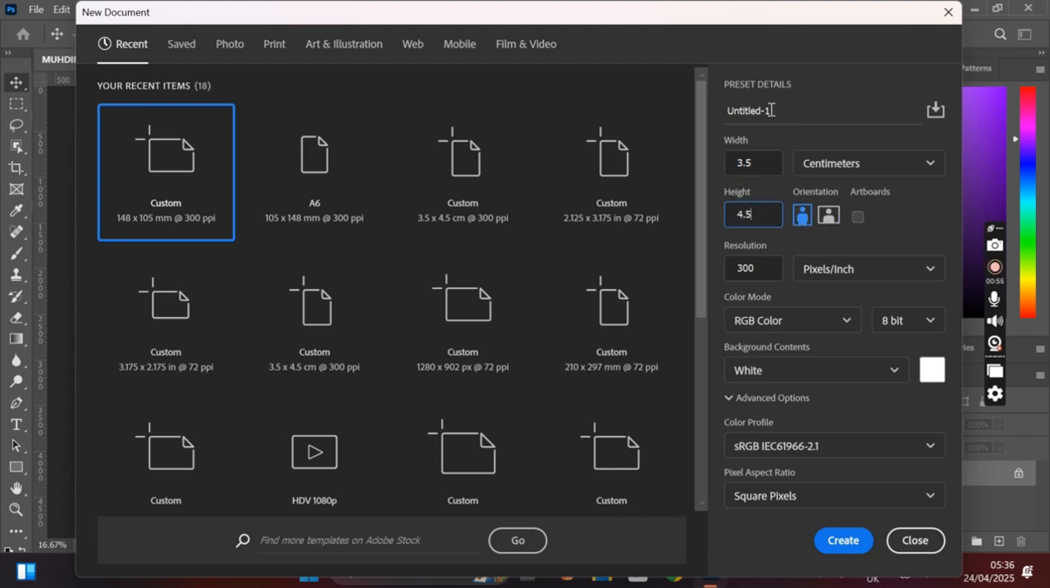
Step: Name the new document Testaro and create it
left_click_drag(773, 110, 733, 108)
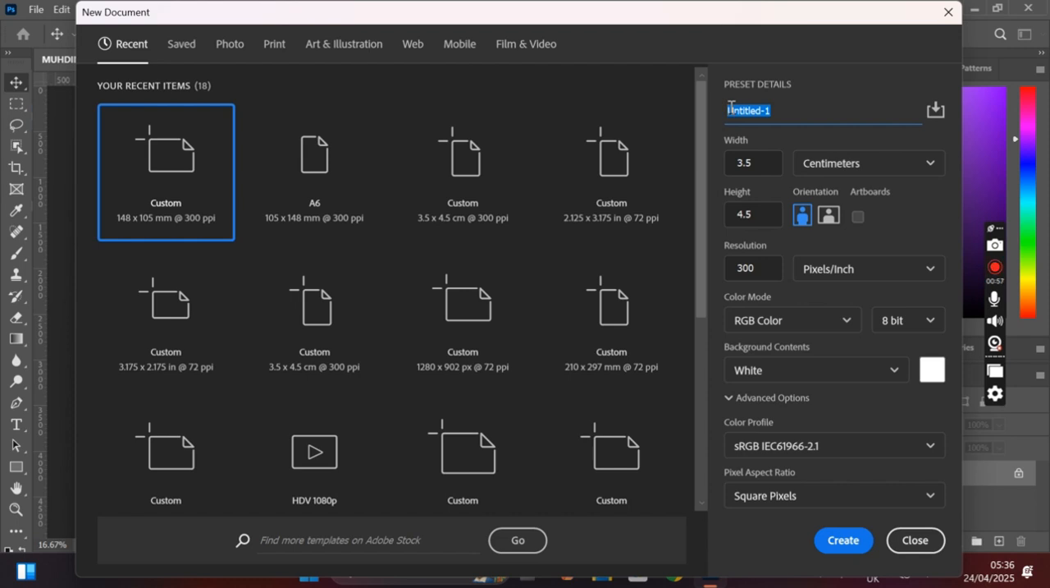
type("sa")
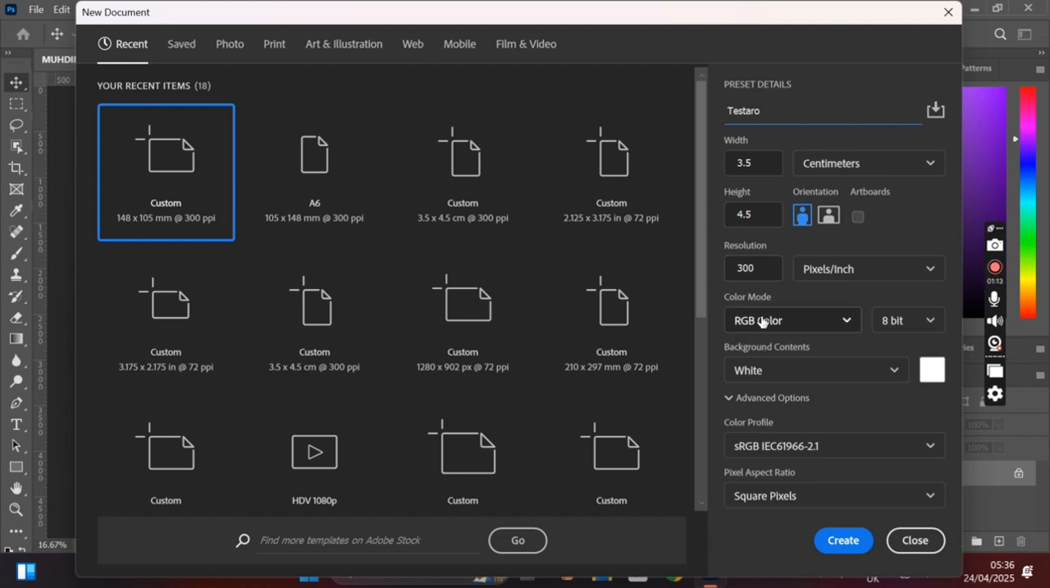
left_click(844, 540)
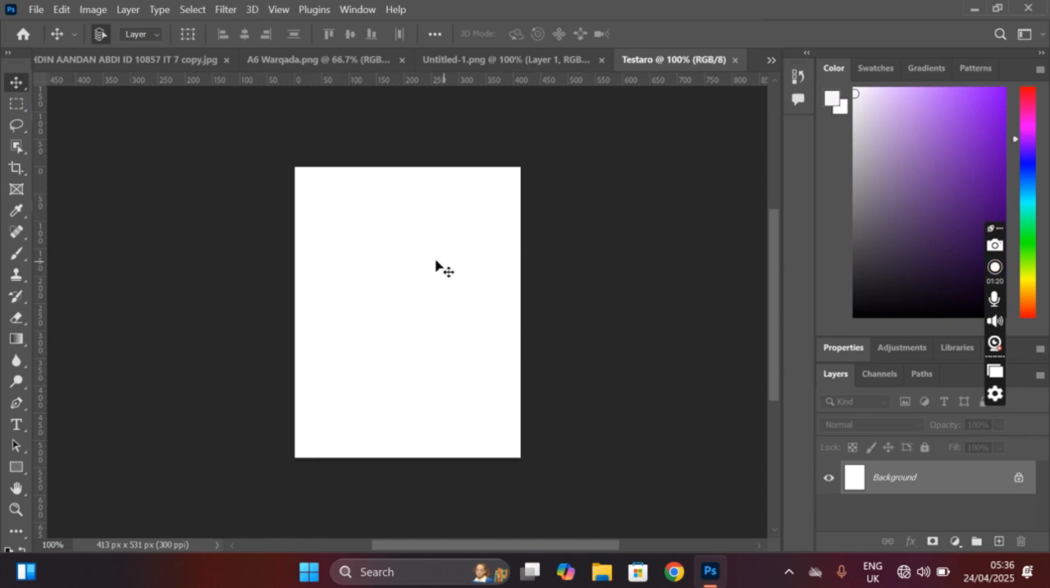
Step: Place the portrait of the woman in the dark headscarf as an embedded image in the blank document
left_click(35, 10)
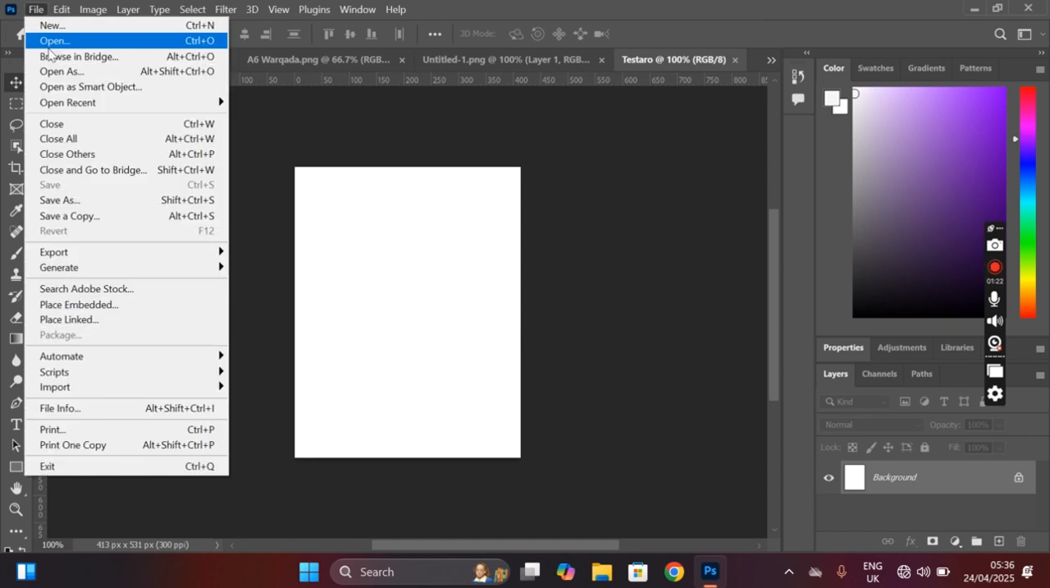
left_click(80, 306)
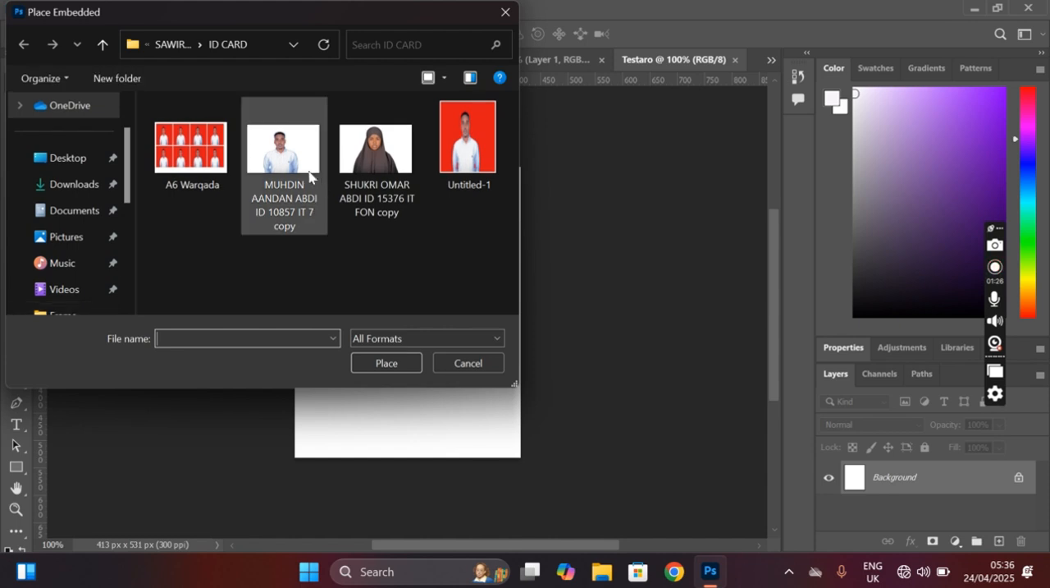
left_click(371, 179)
left_click(392, 368)
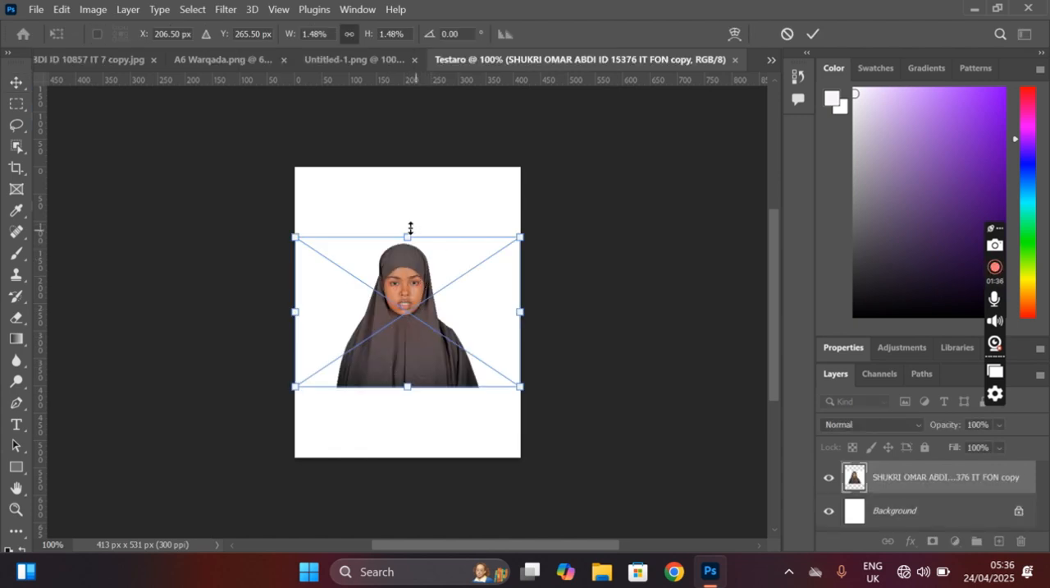
Step: Stretch the placed portrait vertically to the upper and lower canvas edges and commit the transform
left_click_drag(406, 227, 411, 162)
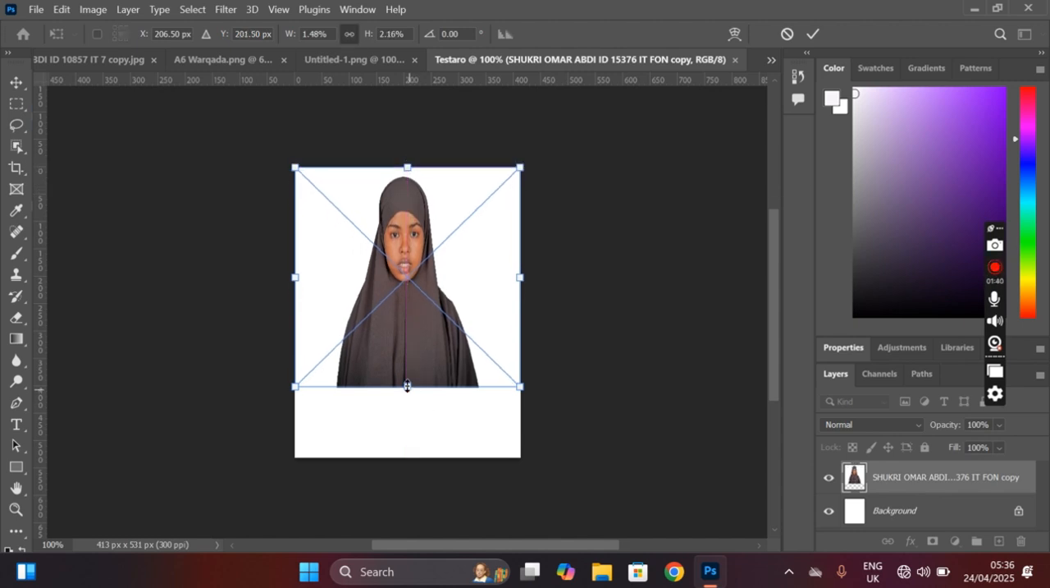
left_click_drag(408, 386, 422, 461)
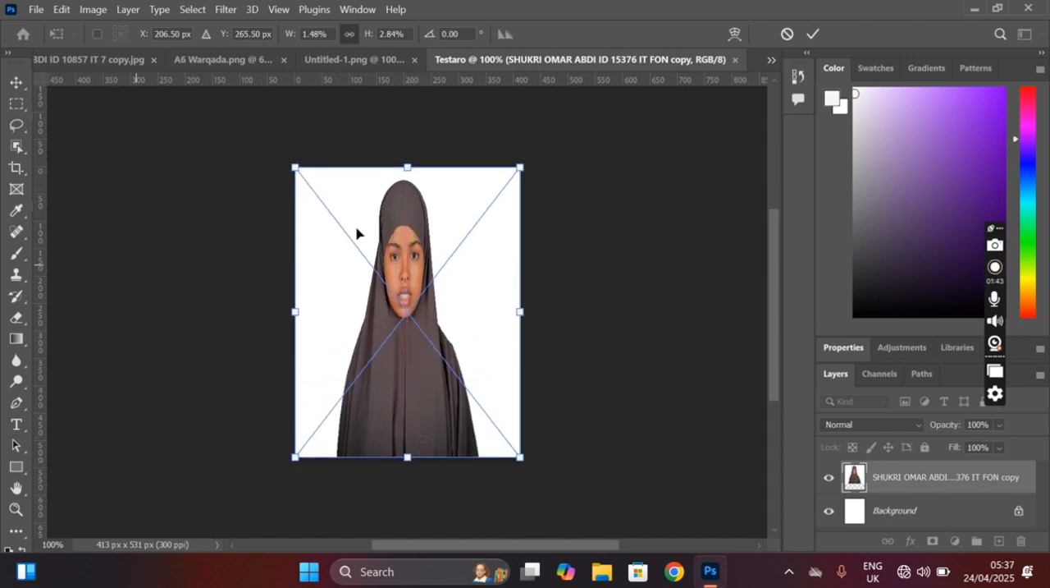
left_click(813, 35)
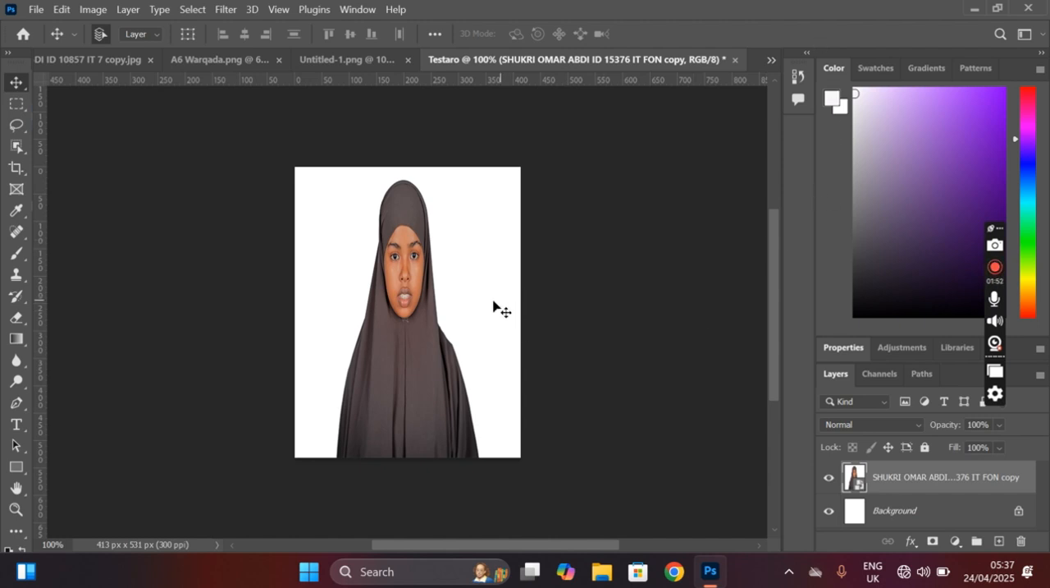
Step: Rasterize the placed portrait layer
right_click(906, 484)
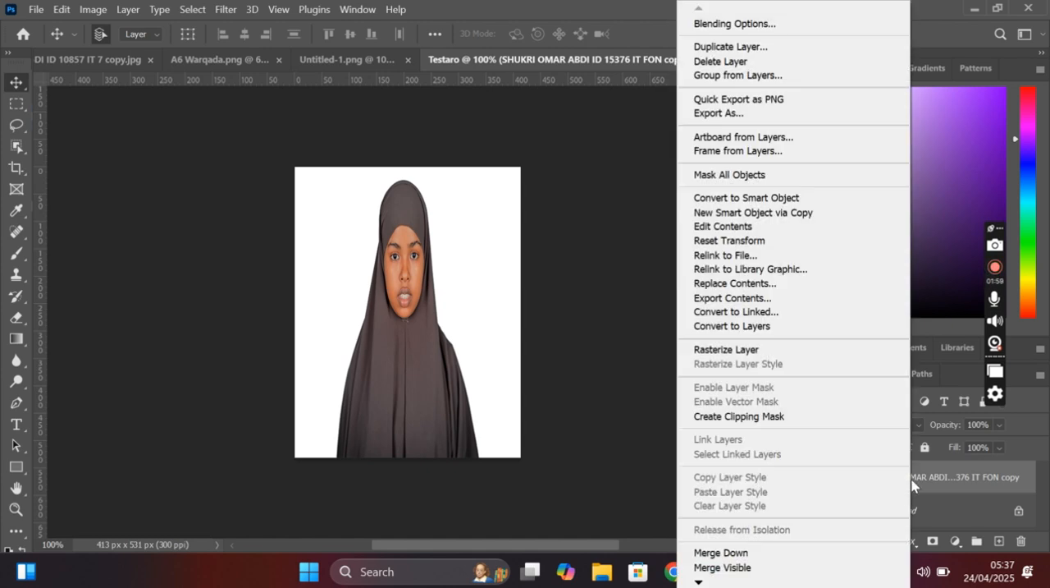
right_click(909, 485)
right_click(909, 484)
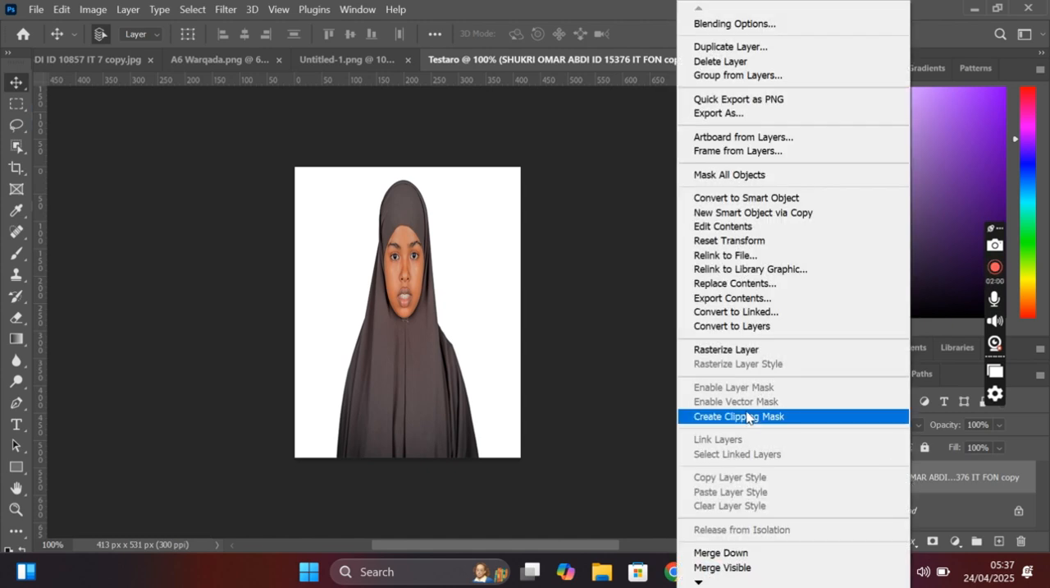
left_click(749, 350)
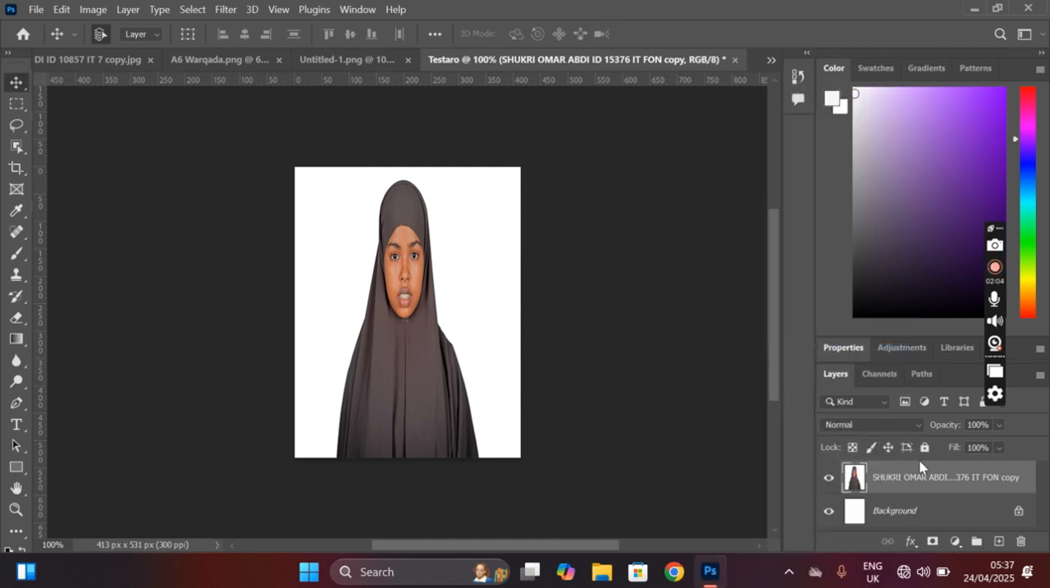
Step: Remove the background from the portrait layer with the Remove Background quick action
left_click(857, 350)
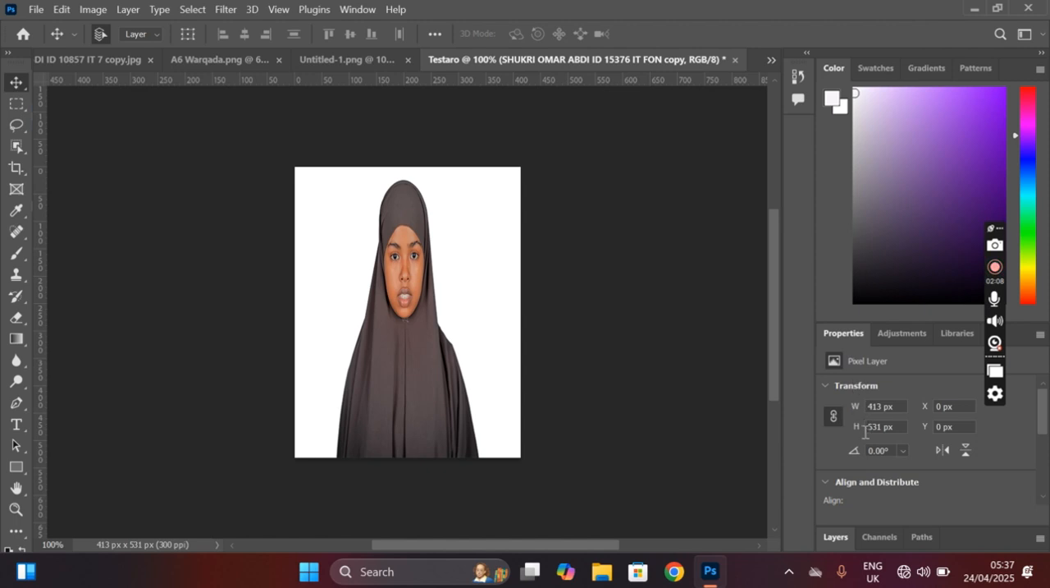
scroll(864, 443, "down", 1)
scroll(863, 446, "down", 4)
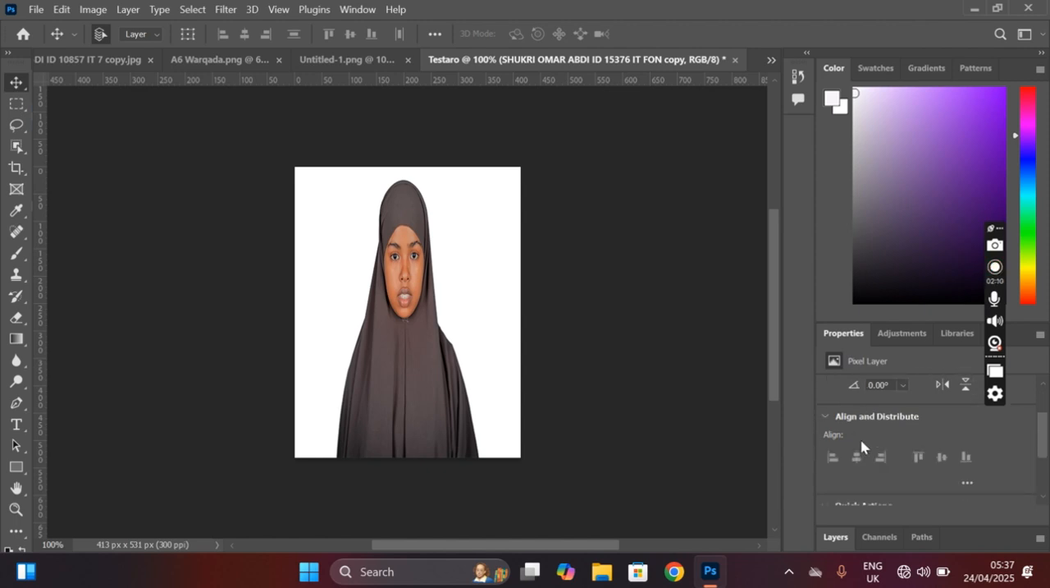
scroll(862, 455, "down", 2)
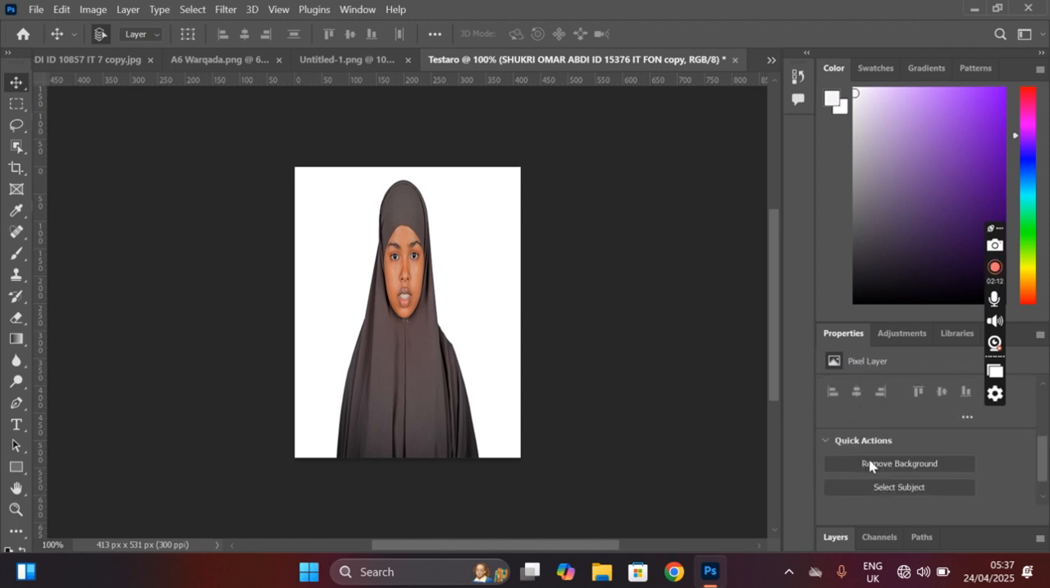
left_click(869, 464)
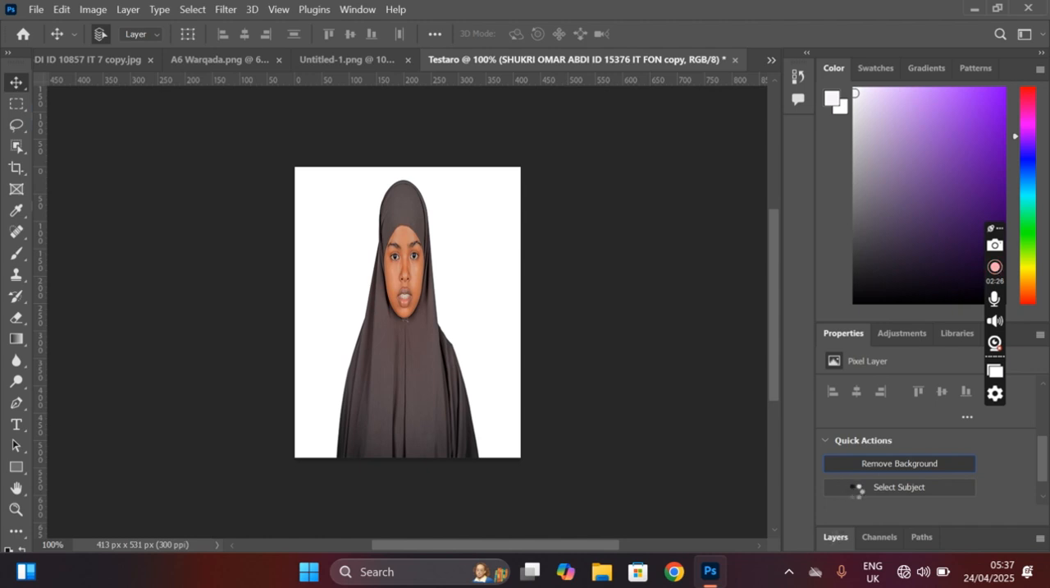
Step: Add a Solid Color fill layer directly above the Background layer
left_click(851, 536)
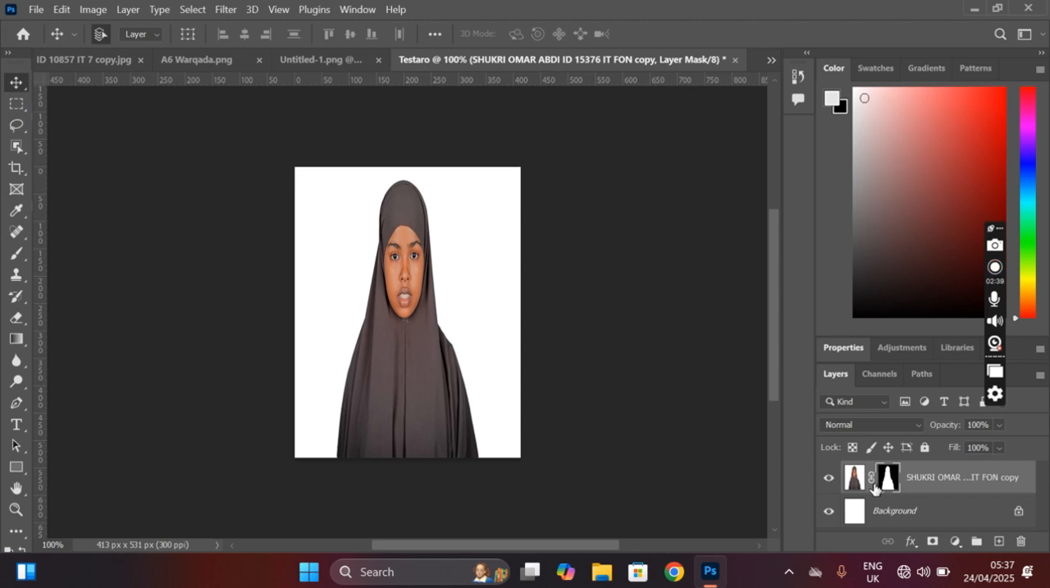
left_click(919, 512)
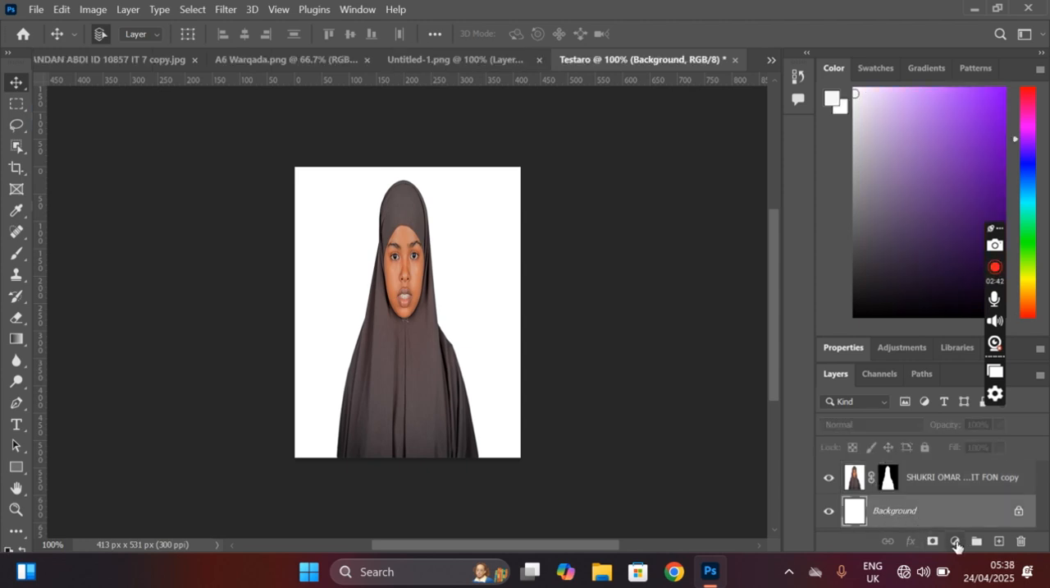
left_click(956, 542)
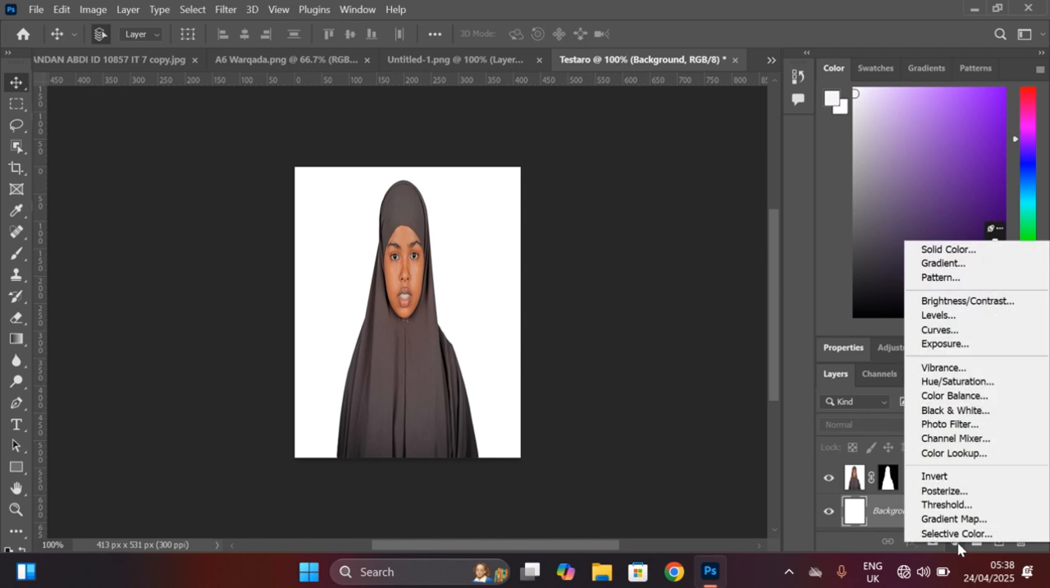
left_click(950, 249)
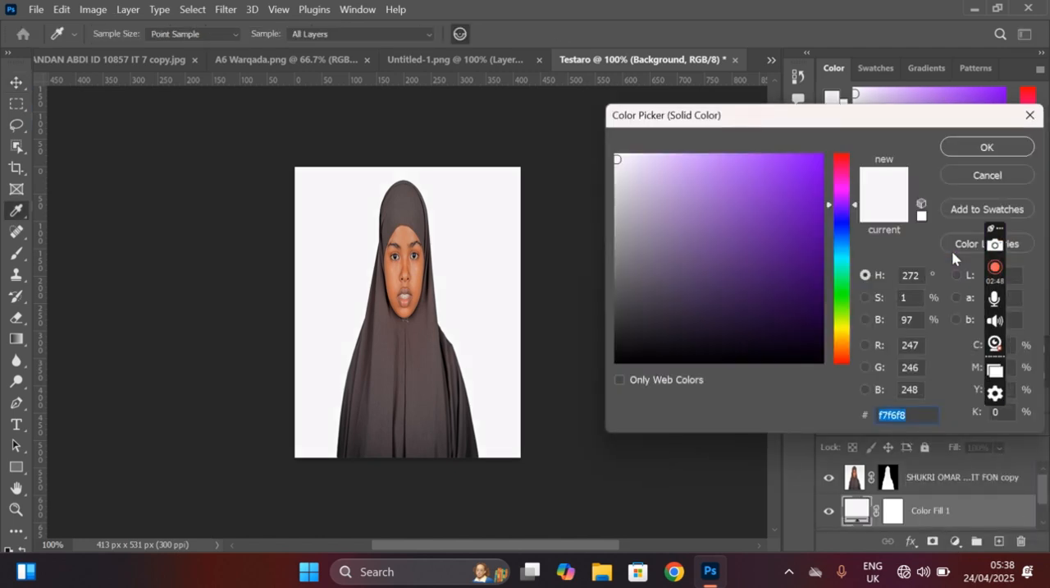
left_click(842, 160)
left_click(788, 181)
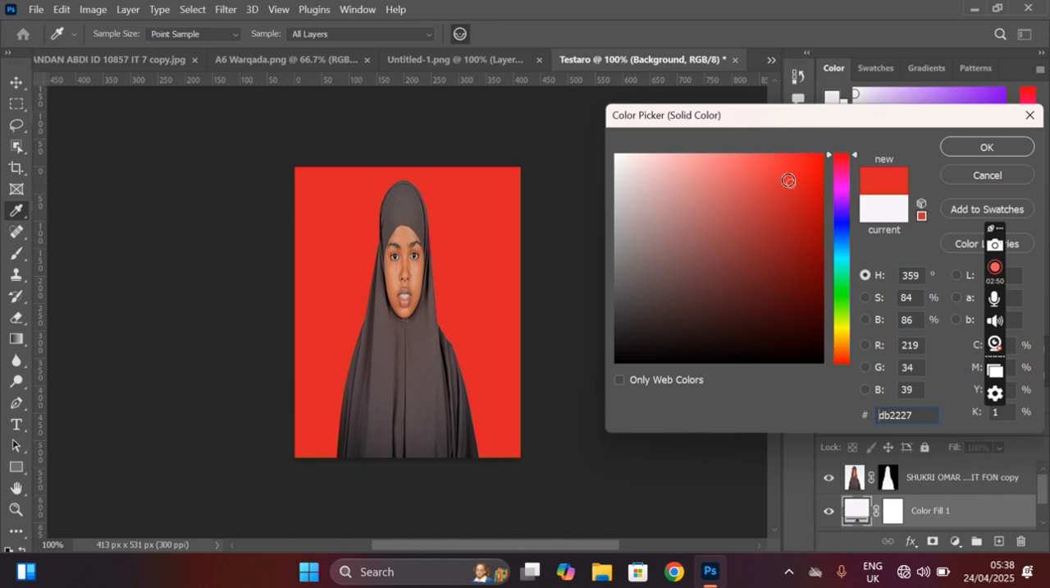
mouse_move(788, 180)
left_mouse_down()
mouse_move(810, 235)
mouse_move(817, 206)
left_mouse_up()
Step: Set the fill layer's colour to the blue 0707bf and confirm it
left_click(837, 224)
left_click(815, 207)
left_click(822, 259)
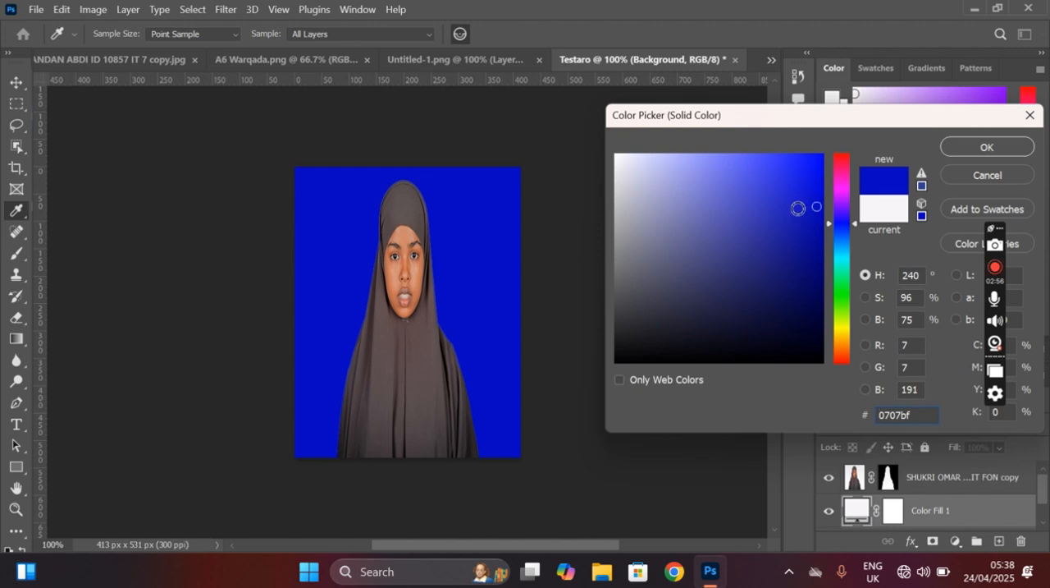
left_click(1006, 156)
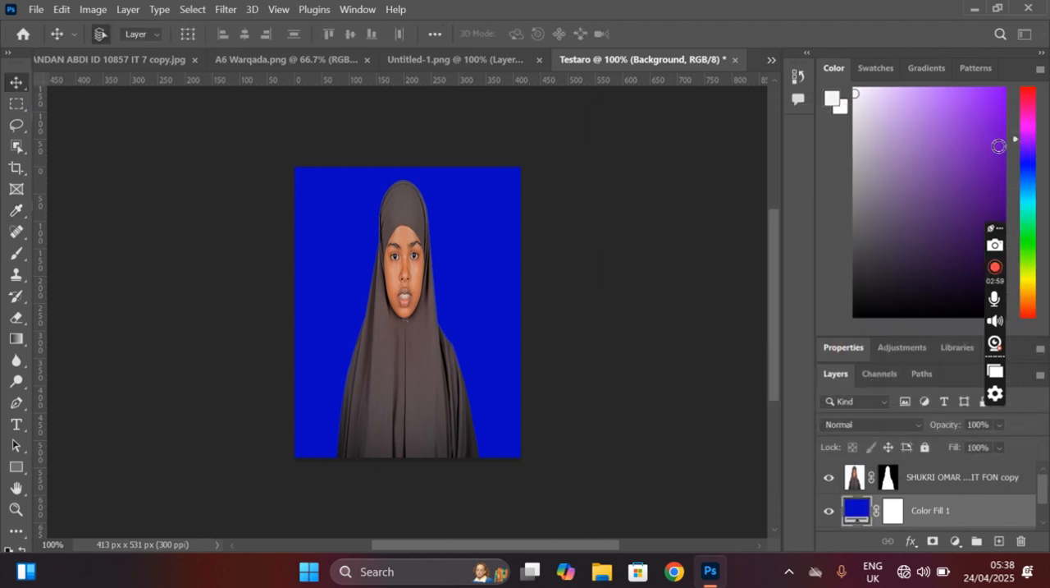
Step: Select the portrait, Color Fill 1 and Background layers together
scroll(894, 515, "down", 1)
scroll(913, 507, "up", 1)
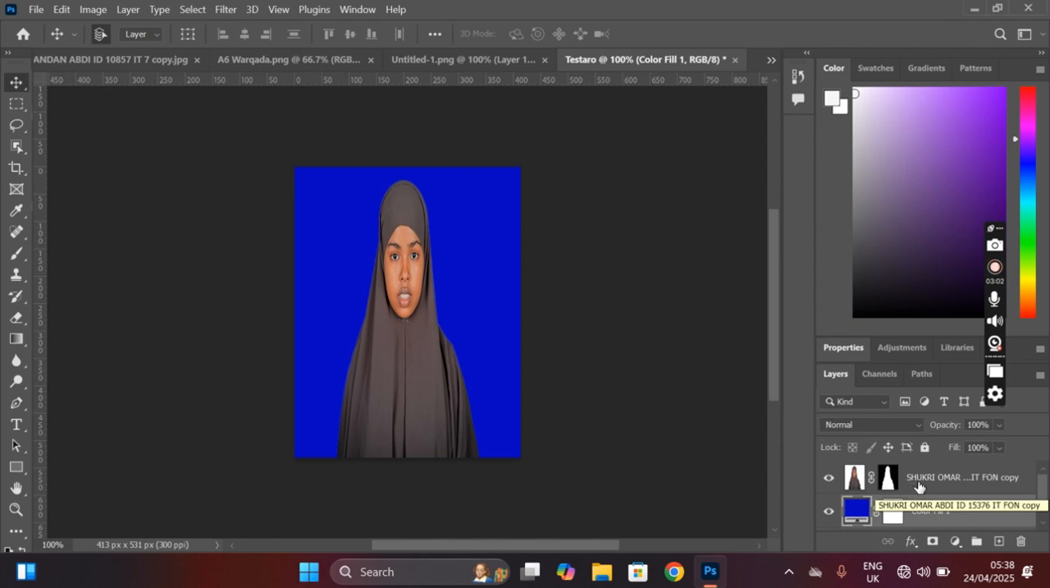
left_click(925, 476)
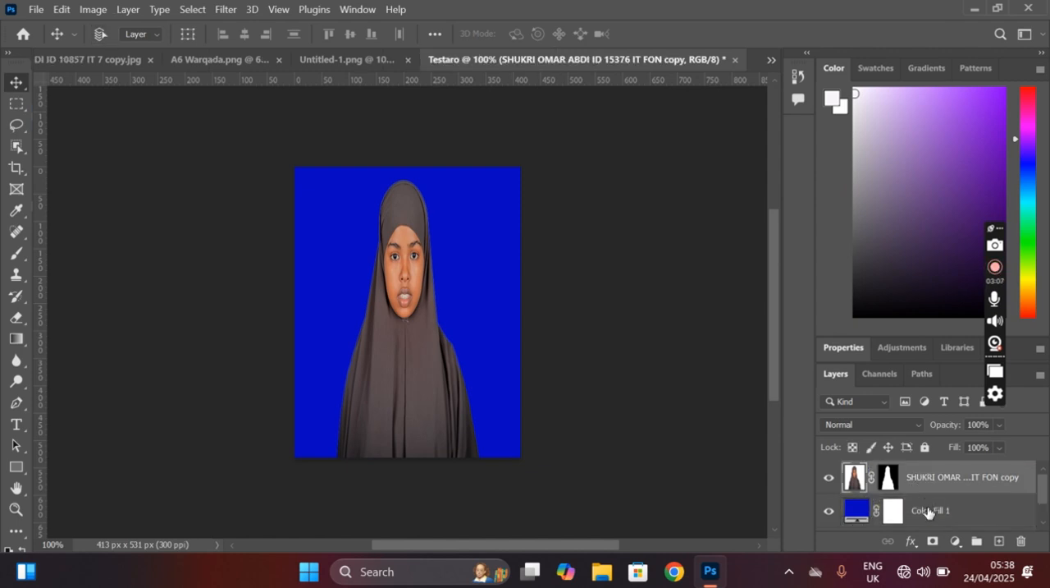
left_click(928, 511)
scroll(928, 512, "down", 1)
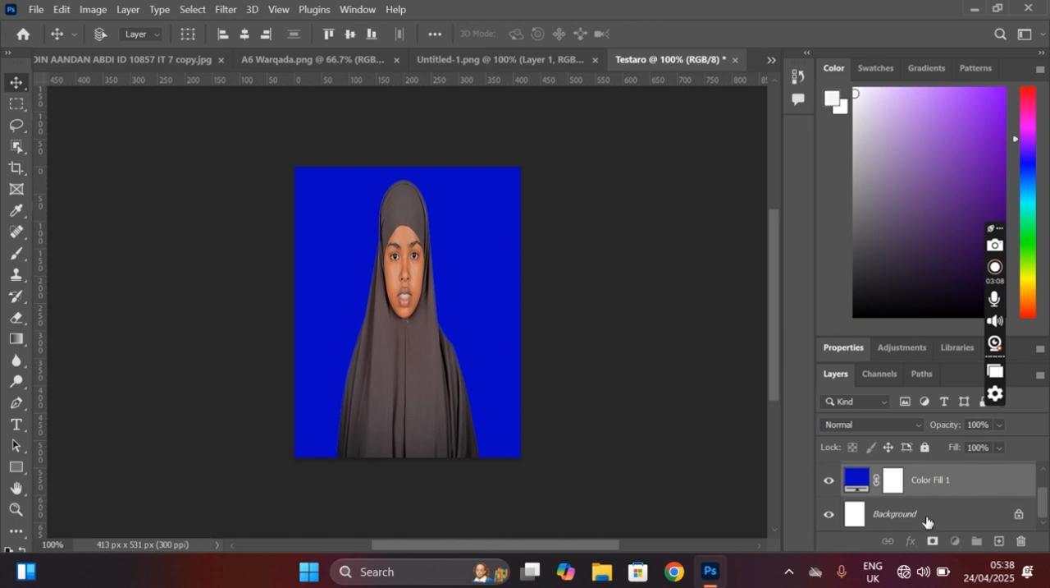
left_click(926, 511, "ctrl")
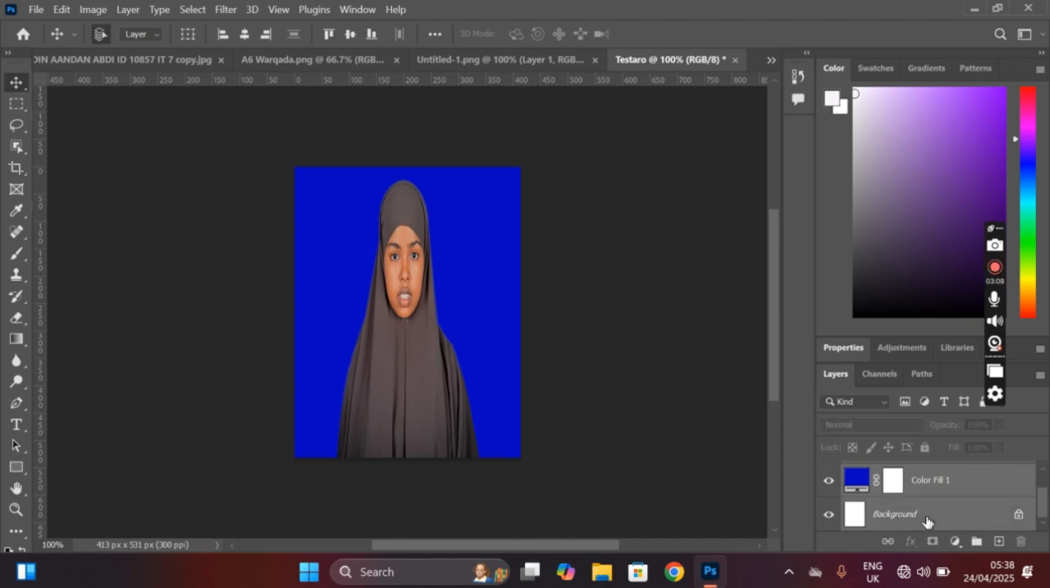
right_click(888, 488)
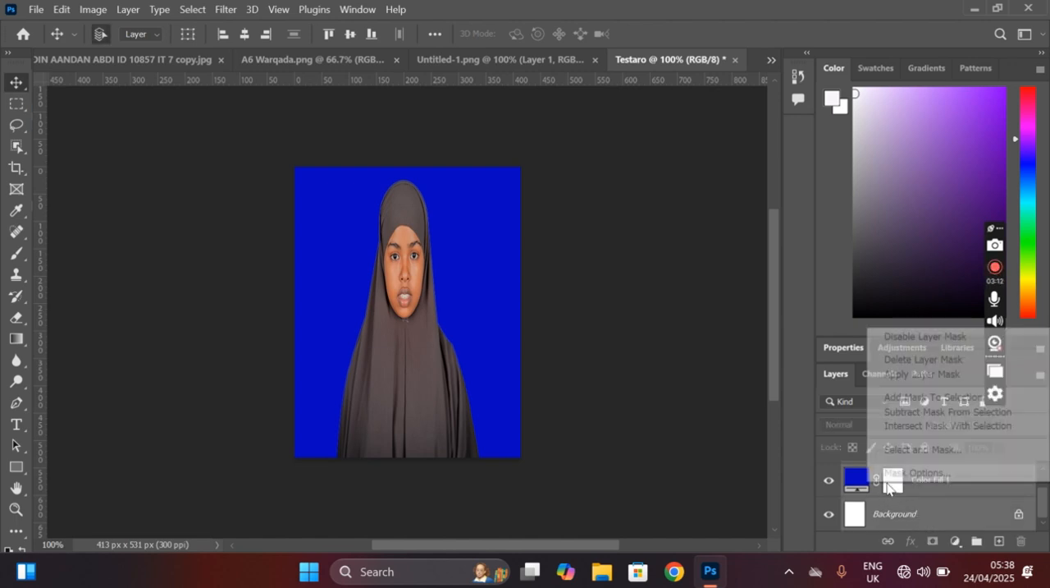
right_click(882, 530)
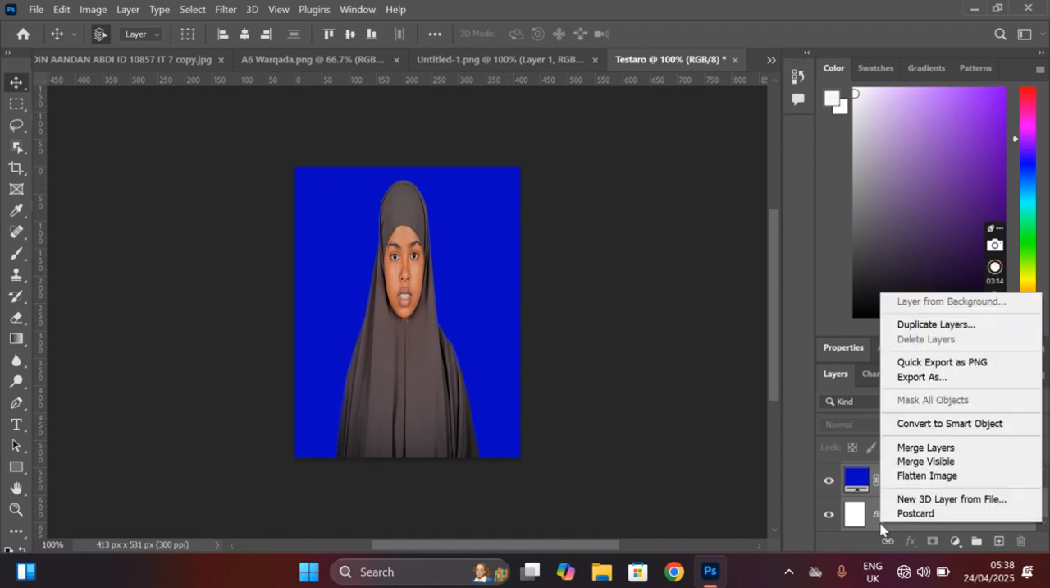
left_click(864, 533)
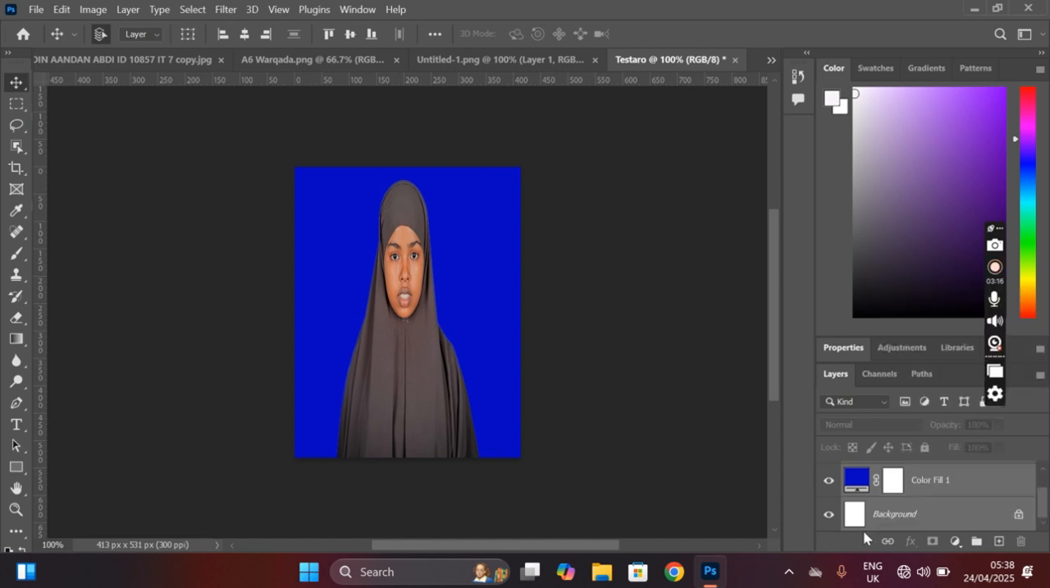
right_click(872, 517)
left_click(872, 507)
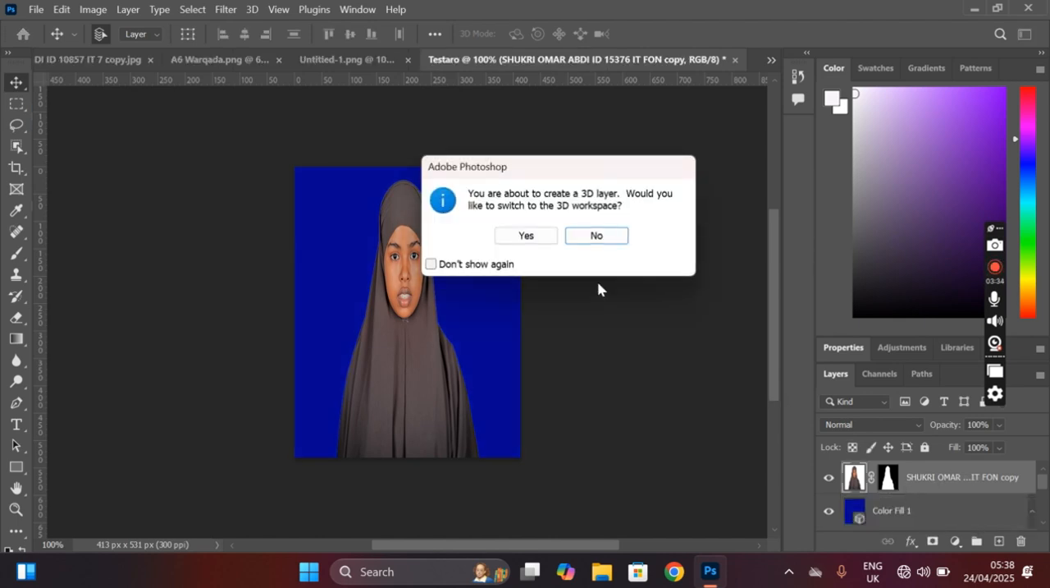
left_click(595, 237)
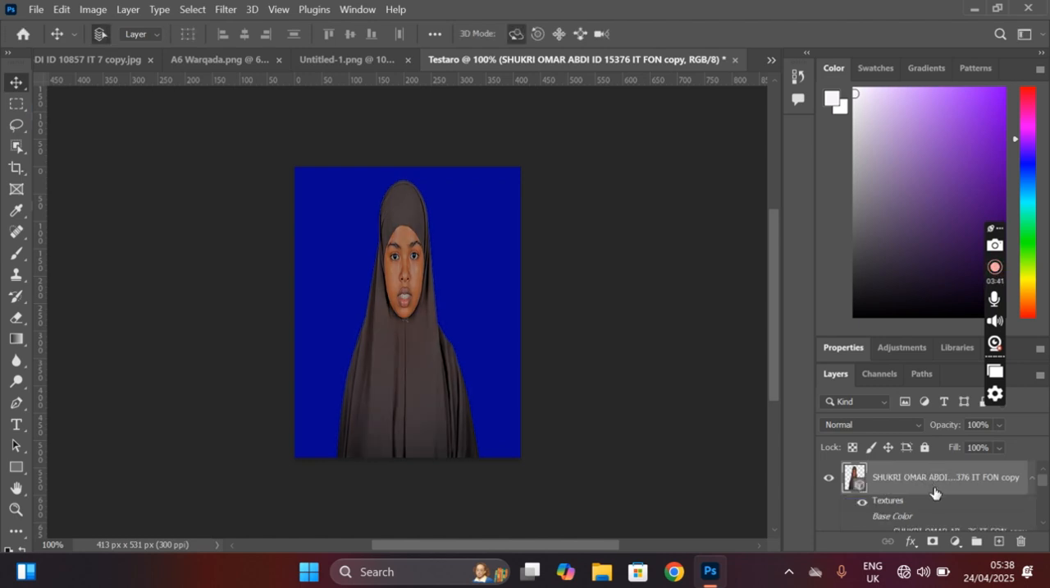
key("ctrl+z")
Step: Merge the three selected layers into one
scroll(928, 490, "down", 1)
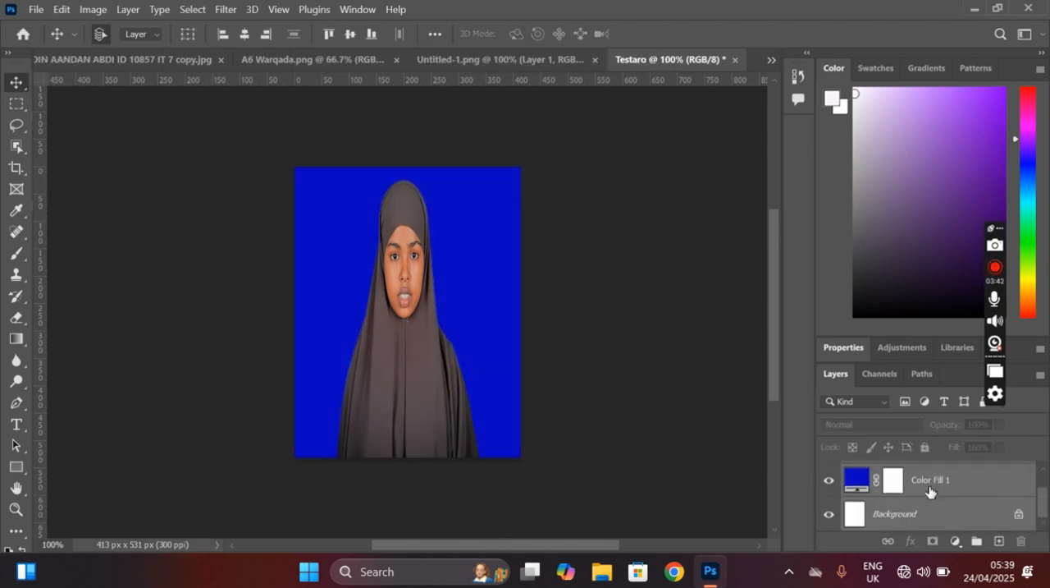
right_click(920, 513)
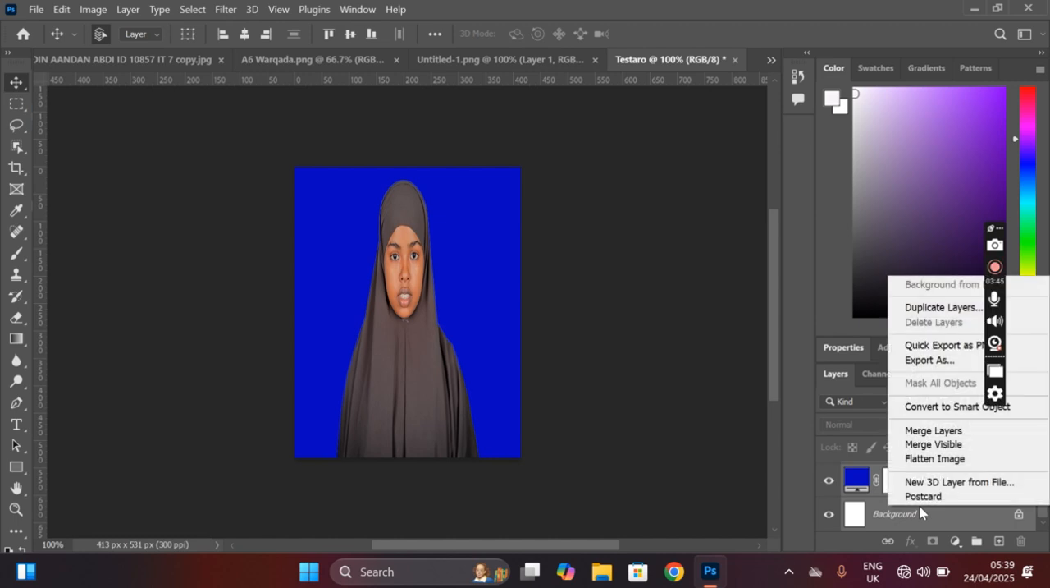
left_click(920, 435)
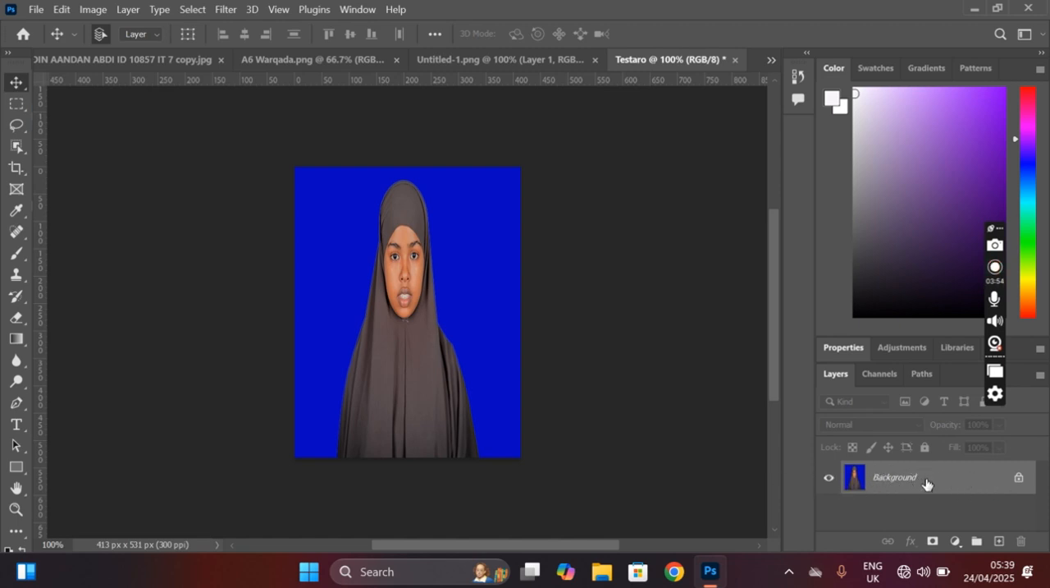
left_click(60, 12)
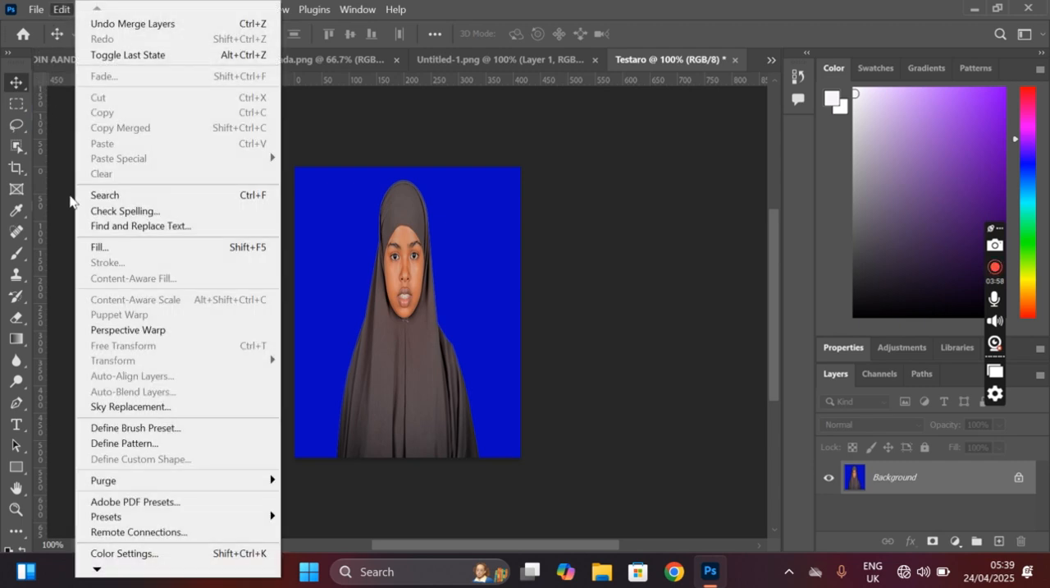
left_click(633, 333)
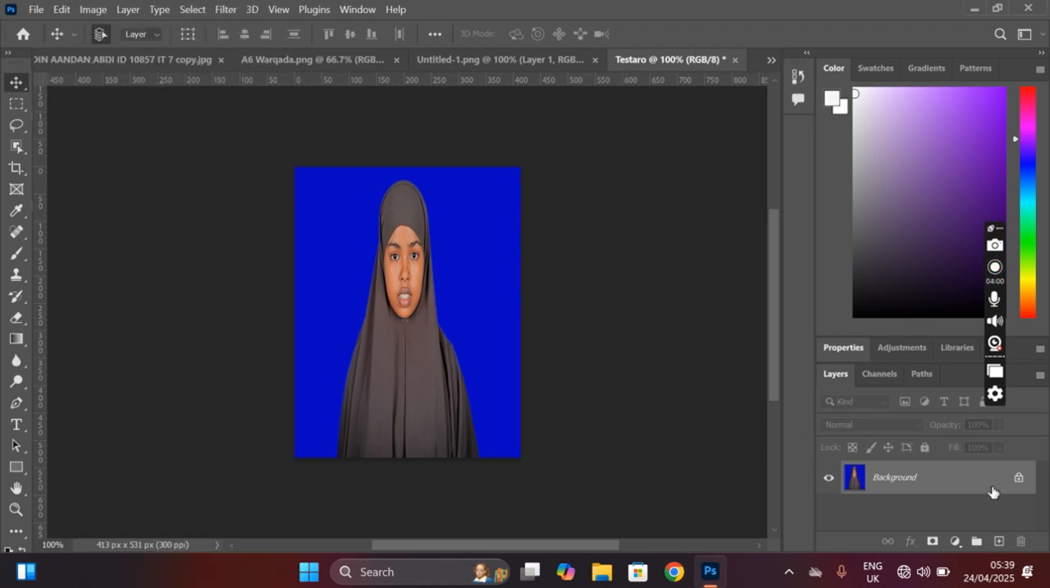
left_click(69, 12)
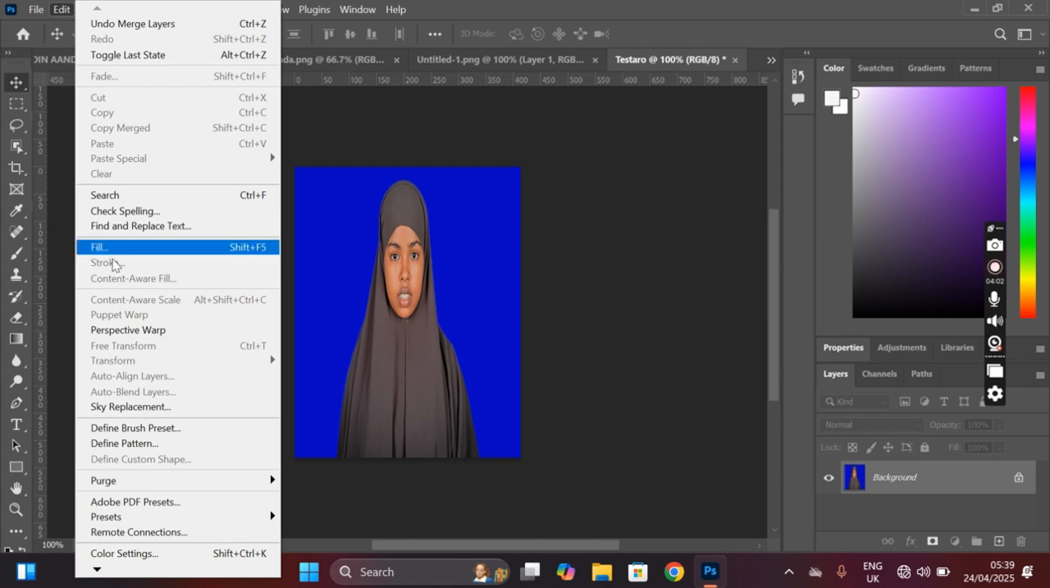
left_click(459, 307)
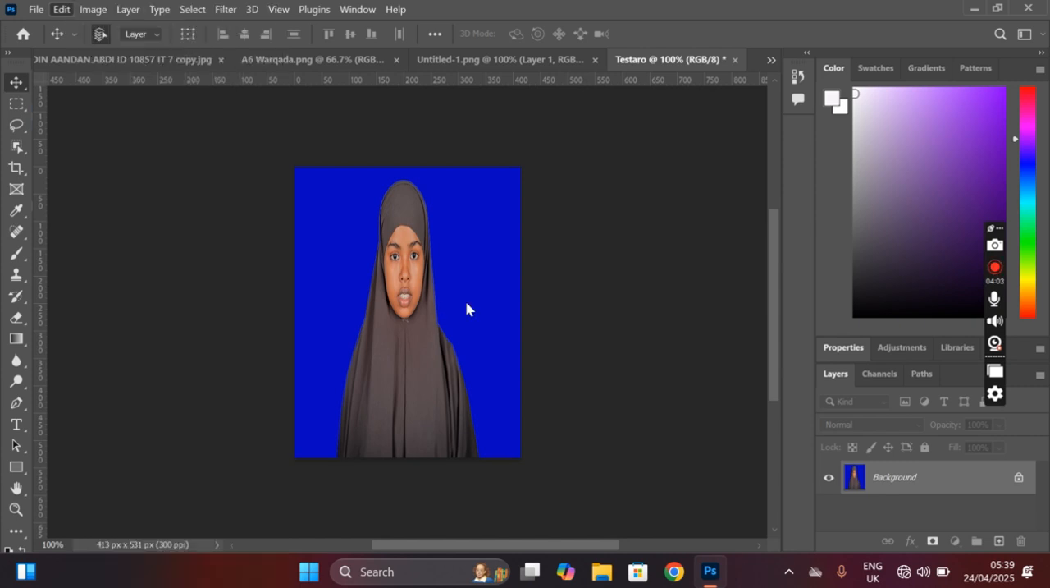
Step: Unlock the merged Background layer and apply a 15 px centred stroke around it in colour efe8f6
left_click(1017, 479)
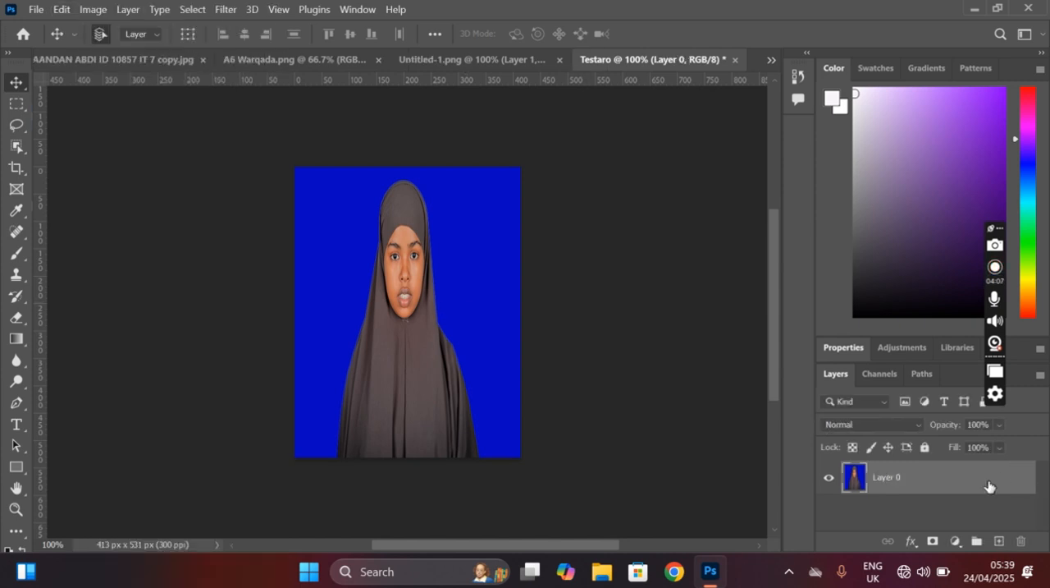
left_click(62, 14)
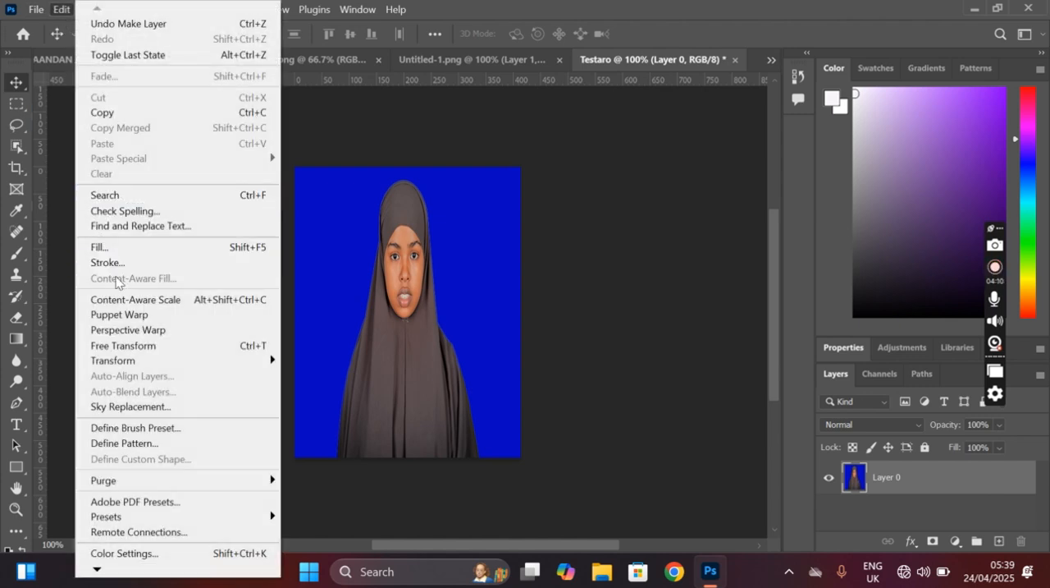
left_click(120, 264)
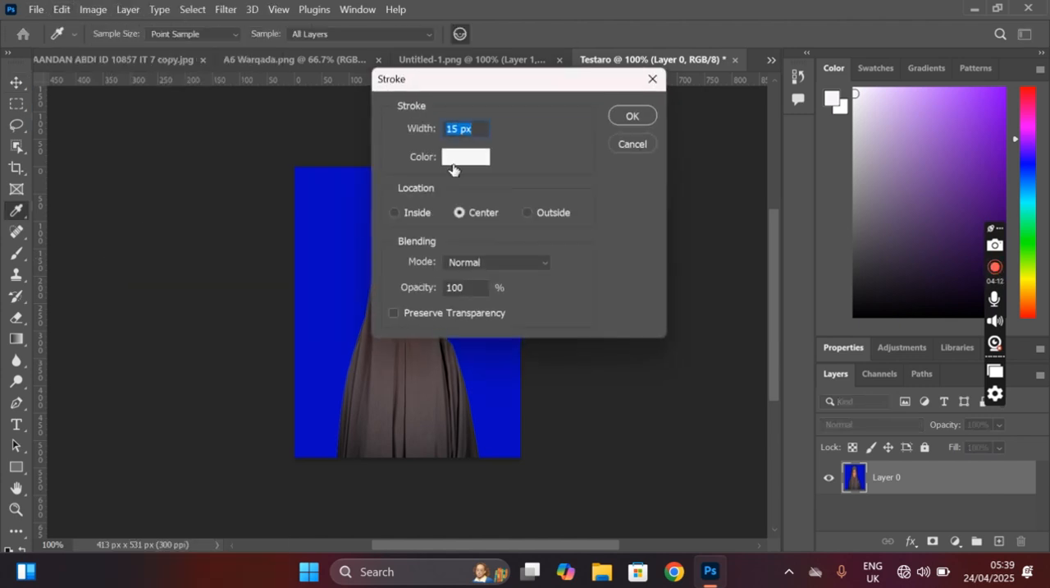
left_click(457, 158)
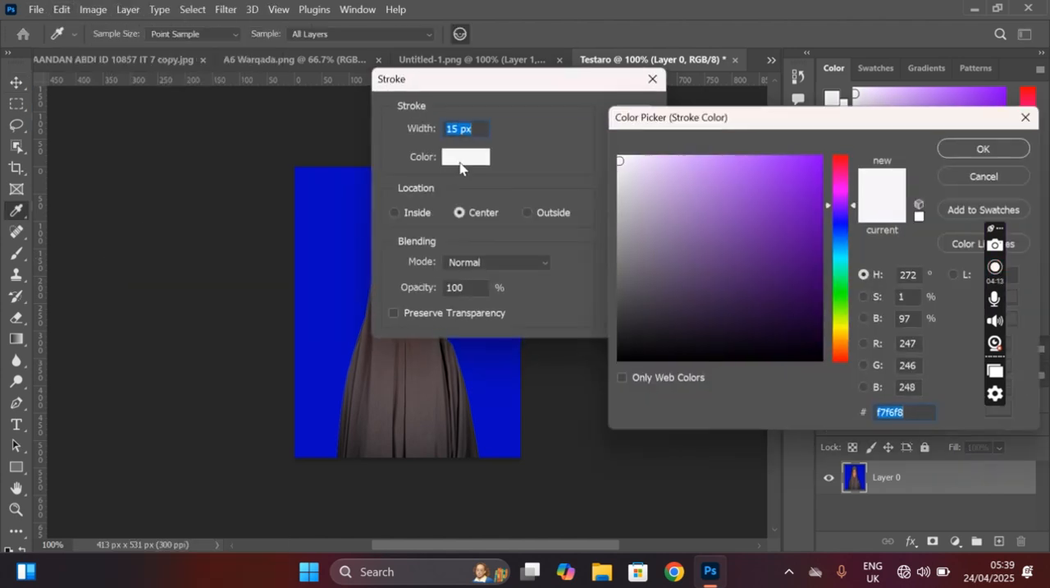
left_click(627, 161)
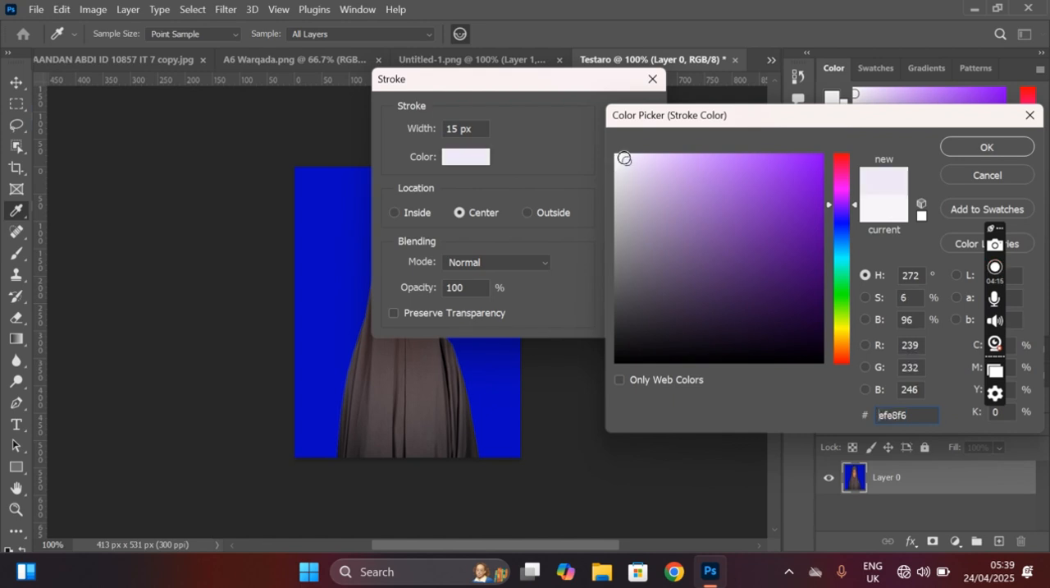
left_click(986, 148)
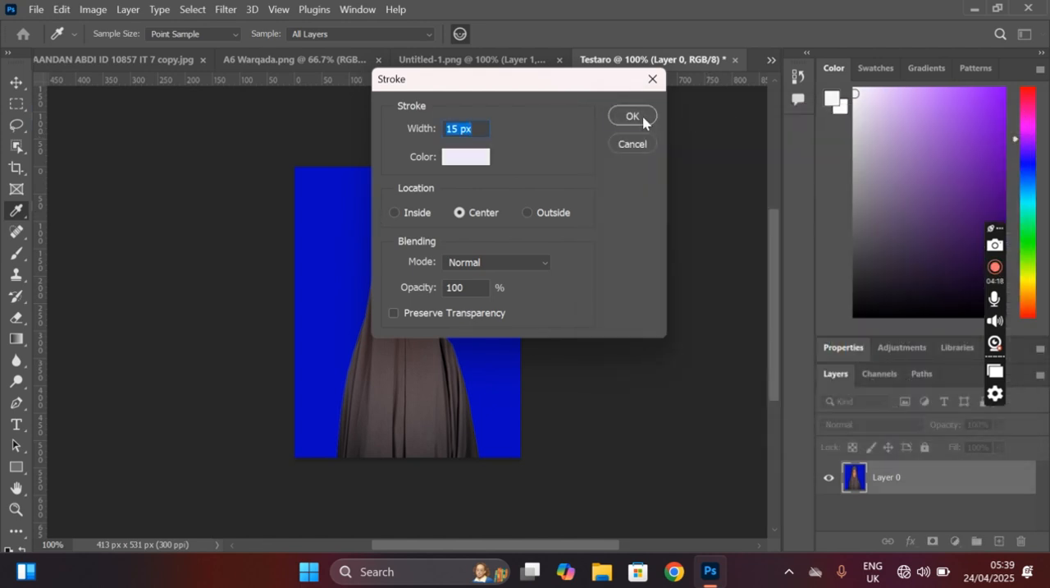
left_click(633, 116)
key("v")
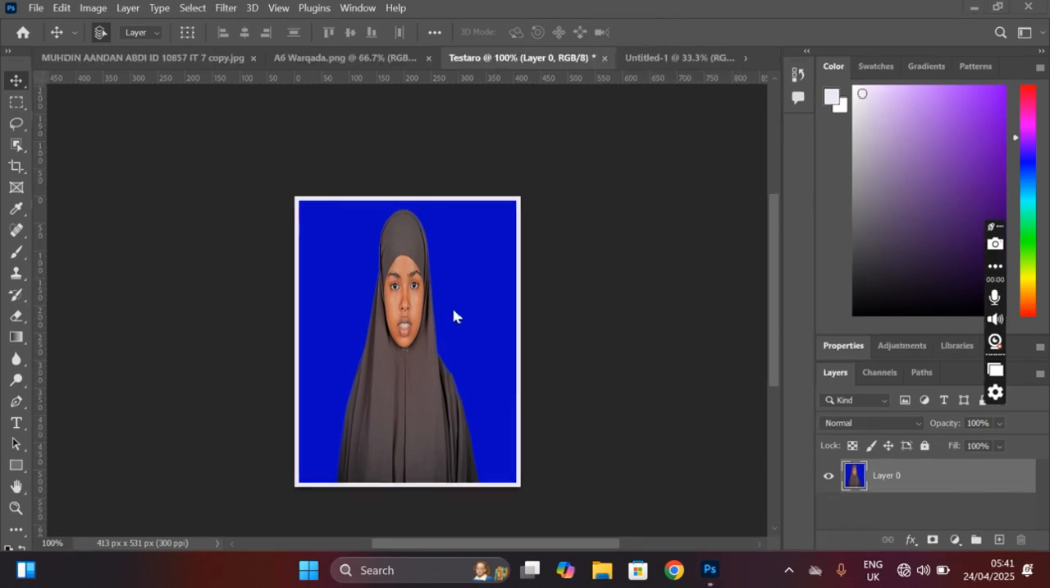
Step: Create a new document from the A6 print preset in landscape orientation, 148 × 105 mm at 300 ppi
left_click(37, 7)
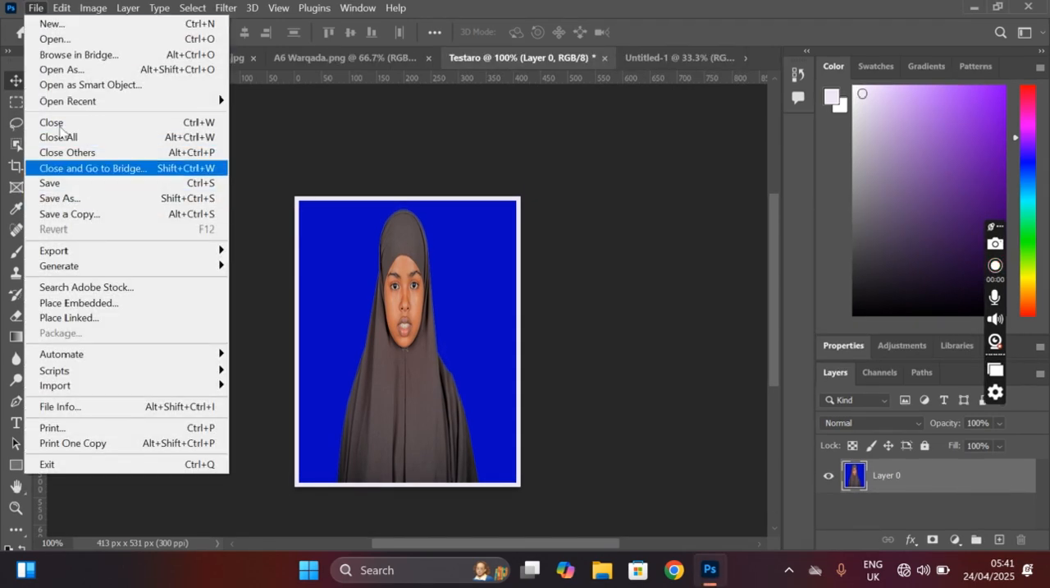
left_click(46, 29)
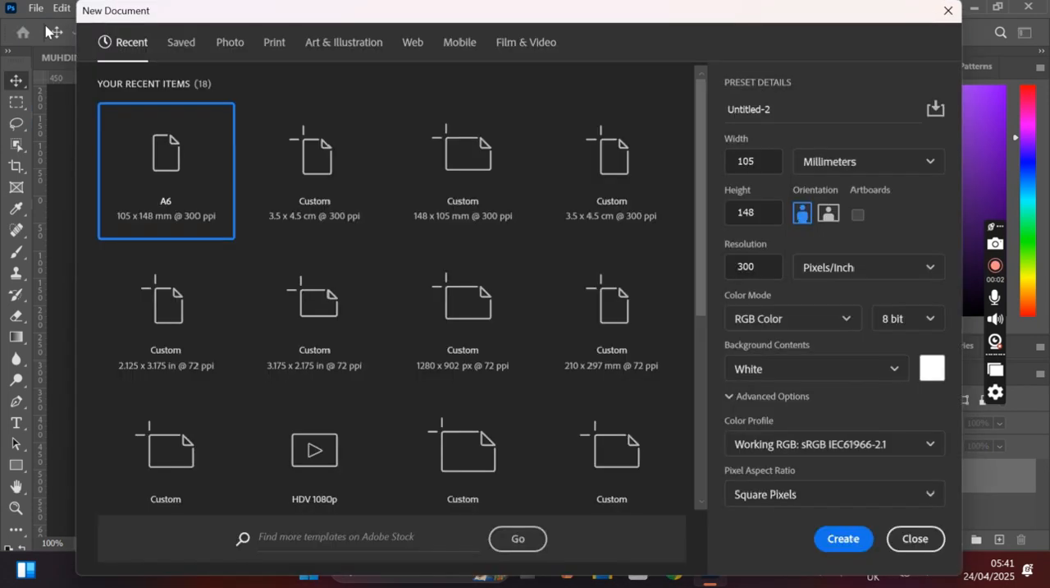
left_click(271, 43)
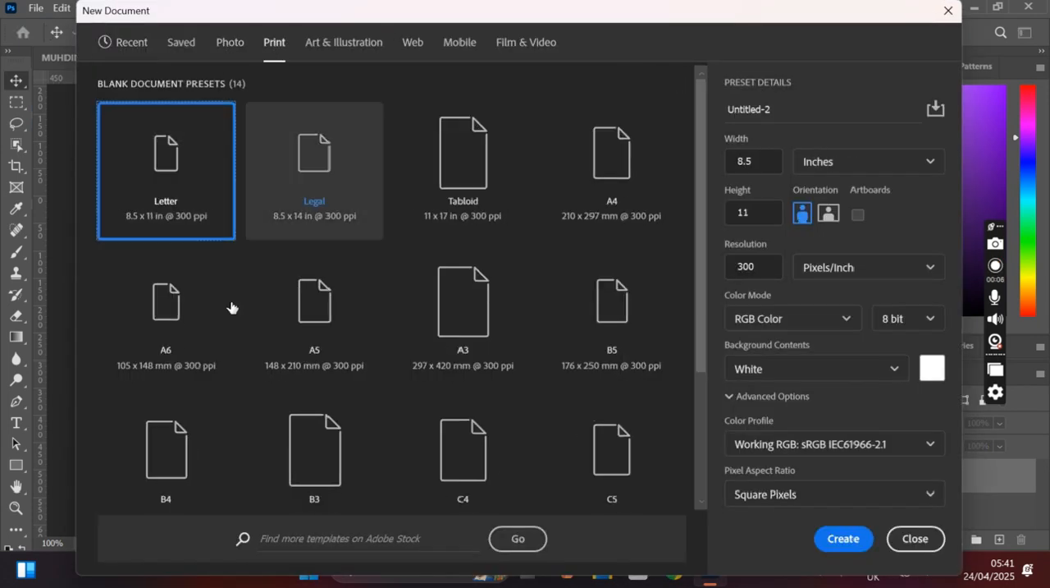
left_click(168, 347)
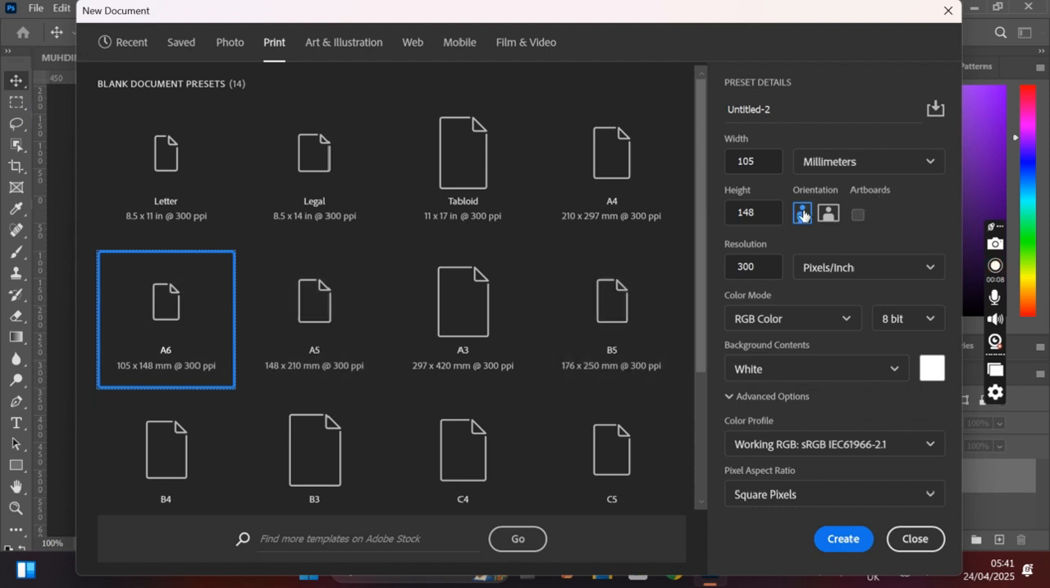
left_click(829, 214)
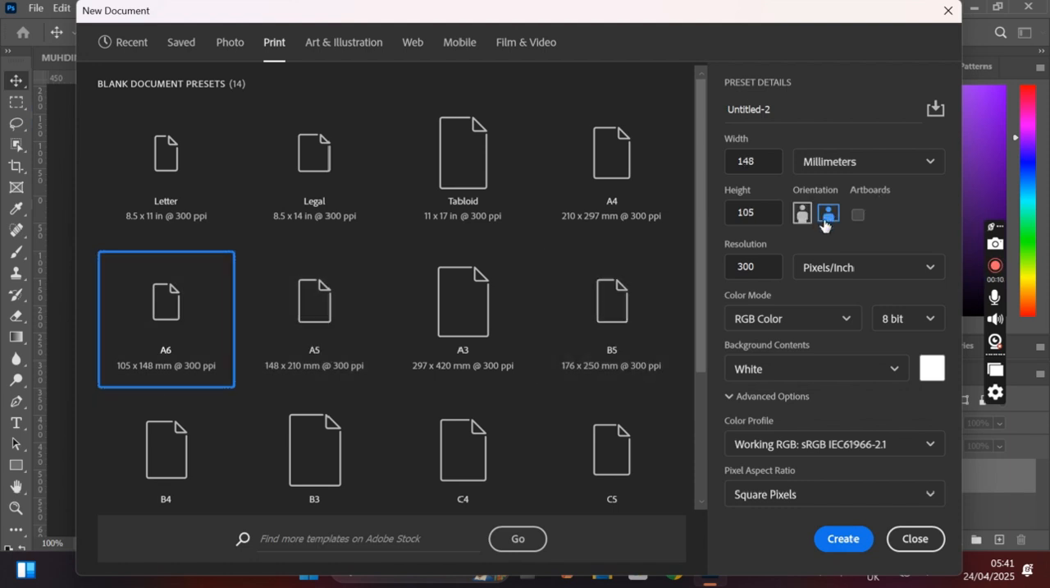
left_click(845, 539)
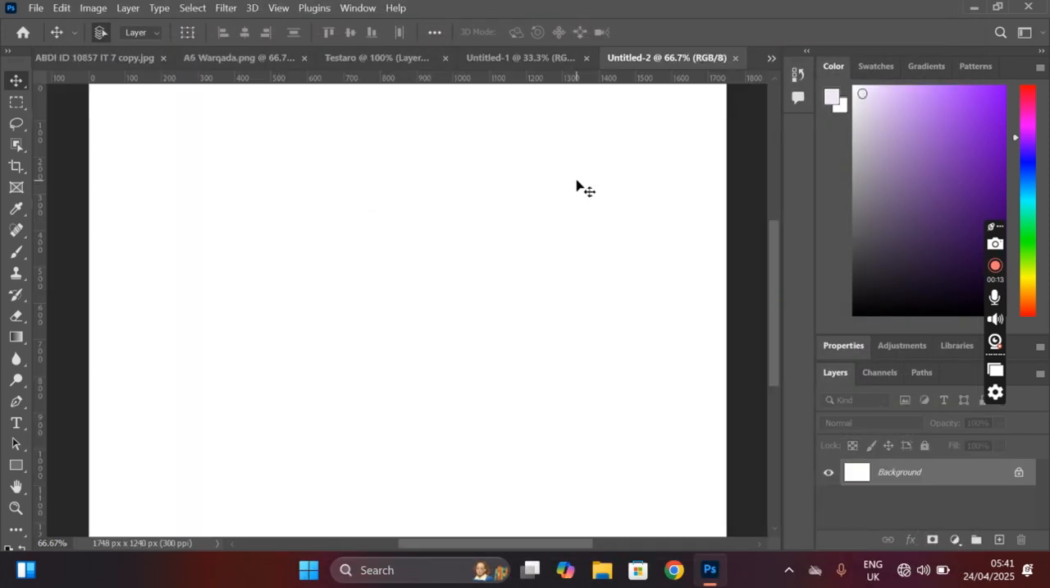
Step: Close the unneeded blank portrait-format document Untitled-1
left_click(520, 61)
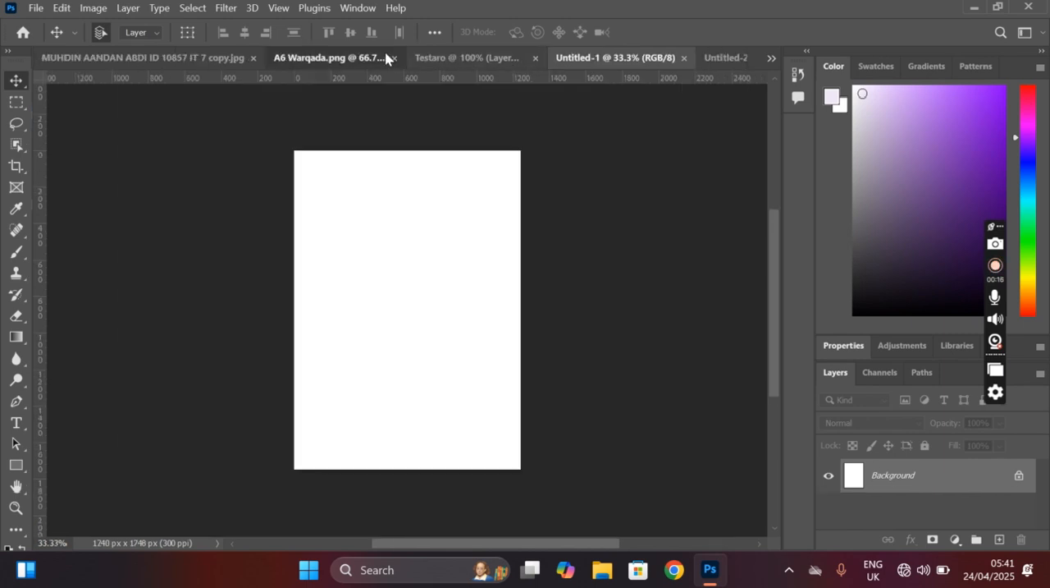
left_click(387, 58)
left_click(514, 59)
left_click(640, 59)
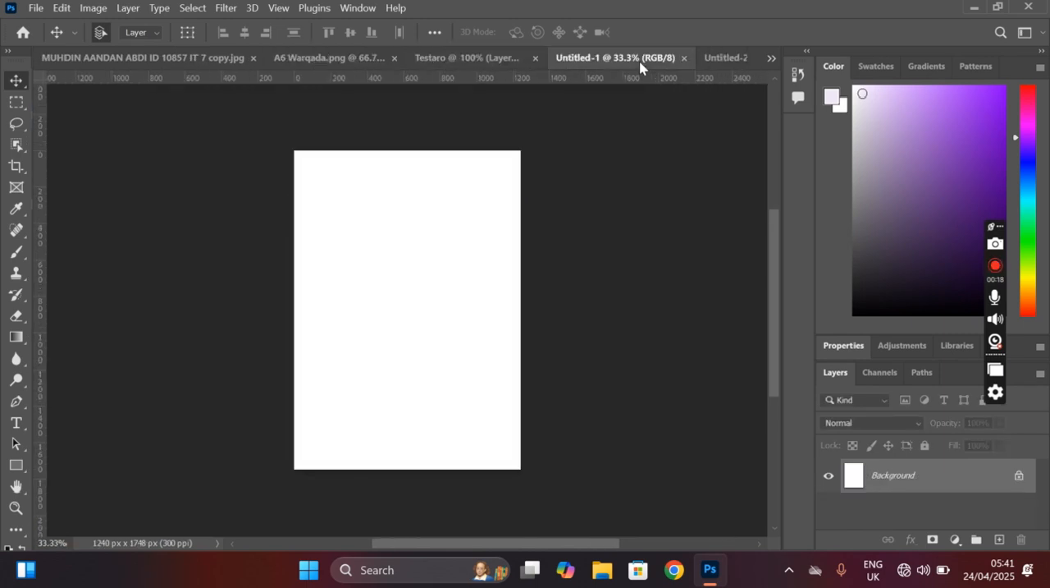
left_click(510, 59)
left_click(607, 60)
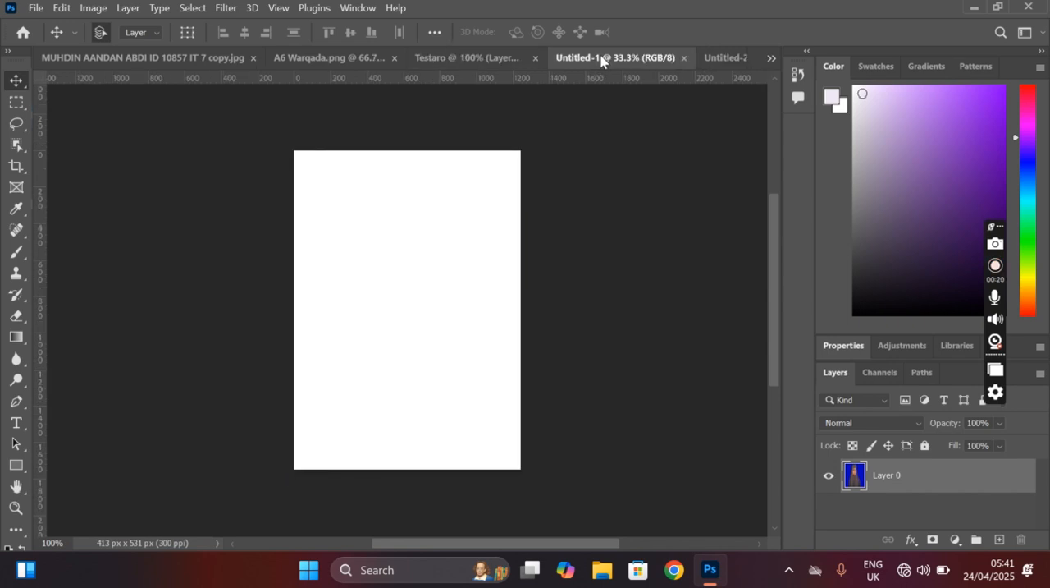
left_click(685, 58)
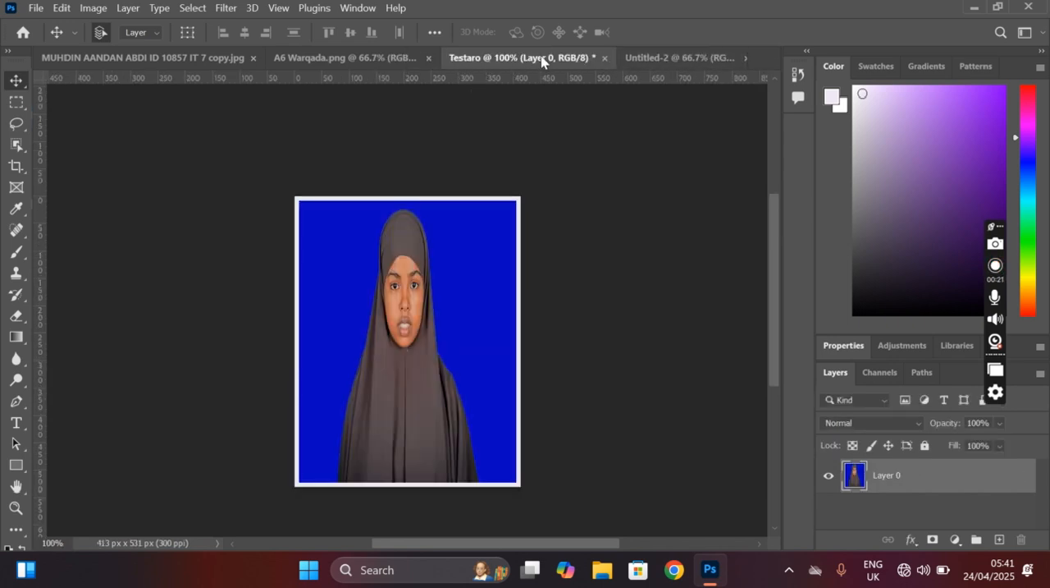
Step: Copy the bordered photo layer from the Testaro document onto the upper part of the landscape Untitled-2 sheet
left_click(642, 59)
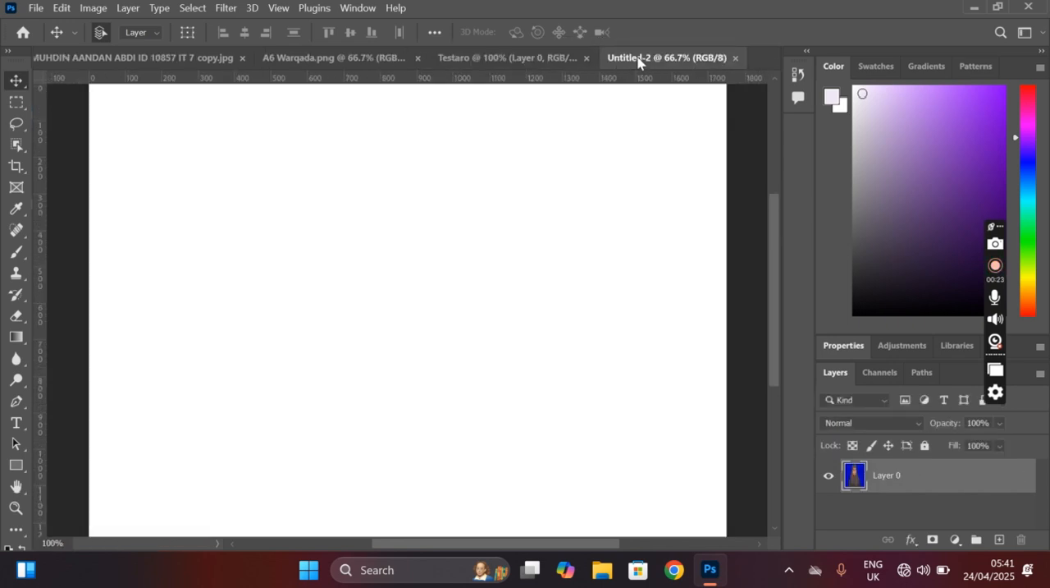
left_click(506, 59)
left_click_drag(409, 365, 330, 183)
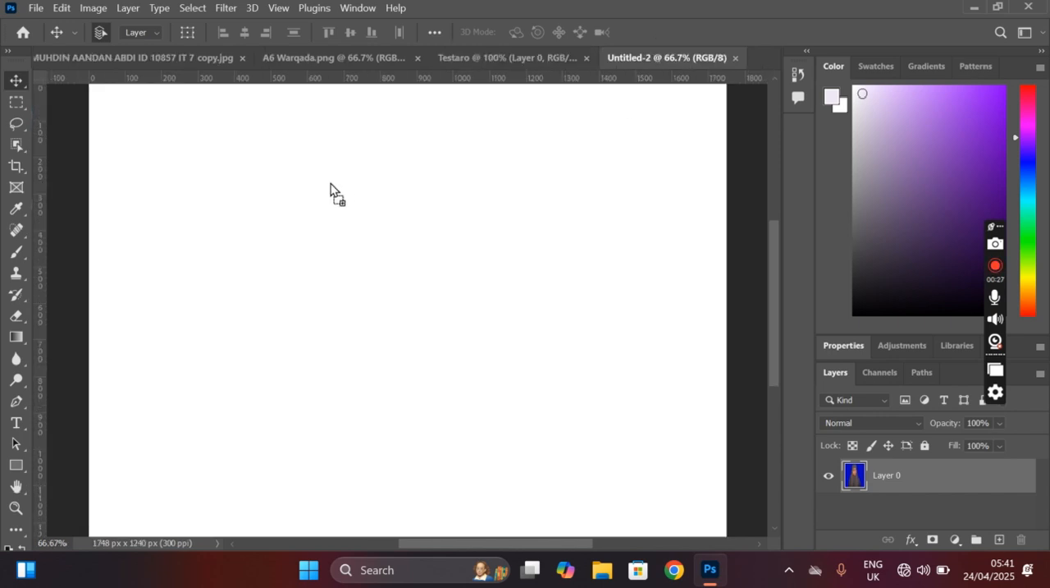
Step: Duplicate the bordered photo three times across the upper part of the sheet to form a row of four
left_click_drag(297, 215, 640, 230)
left_click(562, 408)
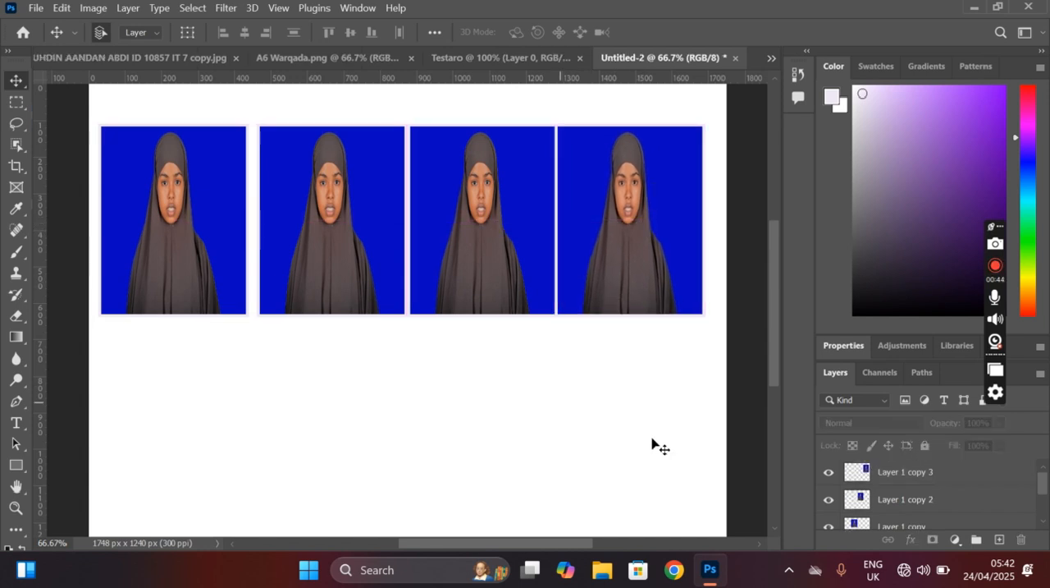
Step: Select all four photo layers and duplicate them directly below as a second row of four
scroll(971, 480, "down", 2)
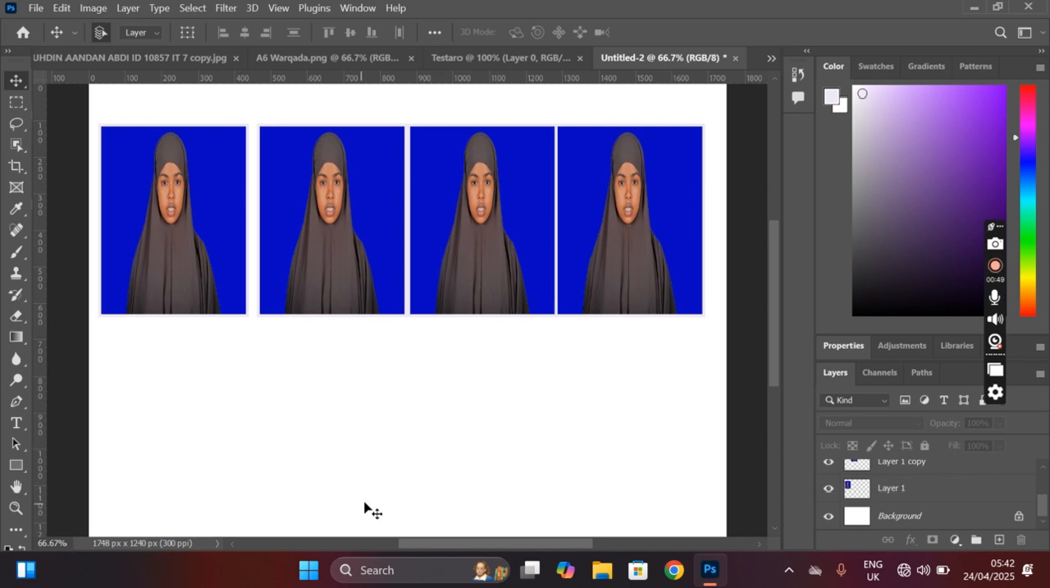
left_click_drag(607, 453, 115, 264)
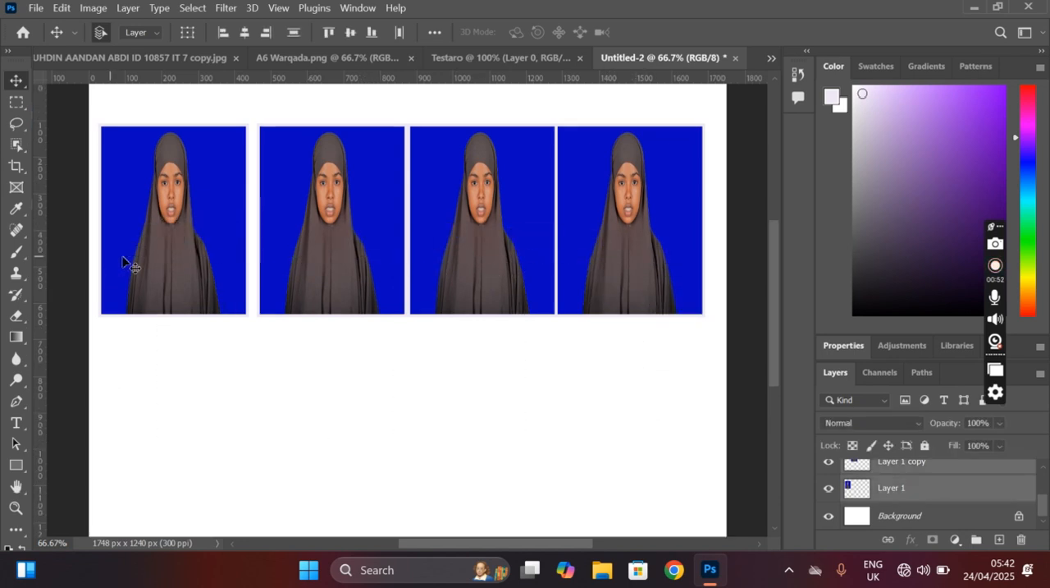
left_click_drag(367, 316, 355, 468)
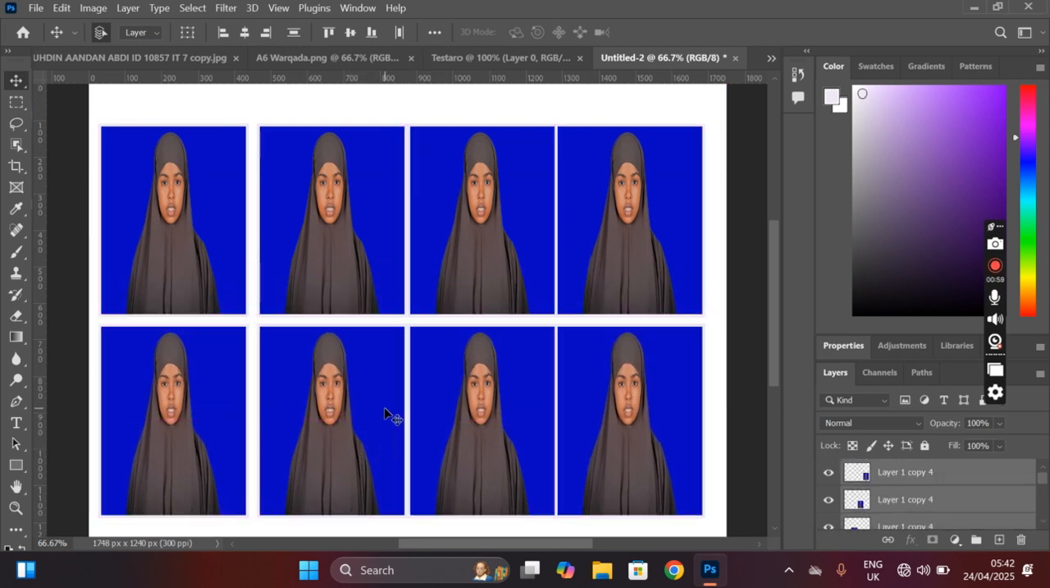
left_click(31, 8)
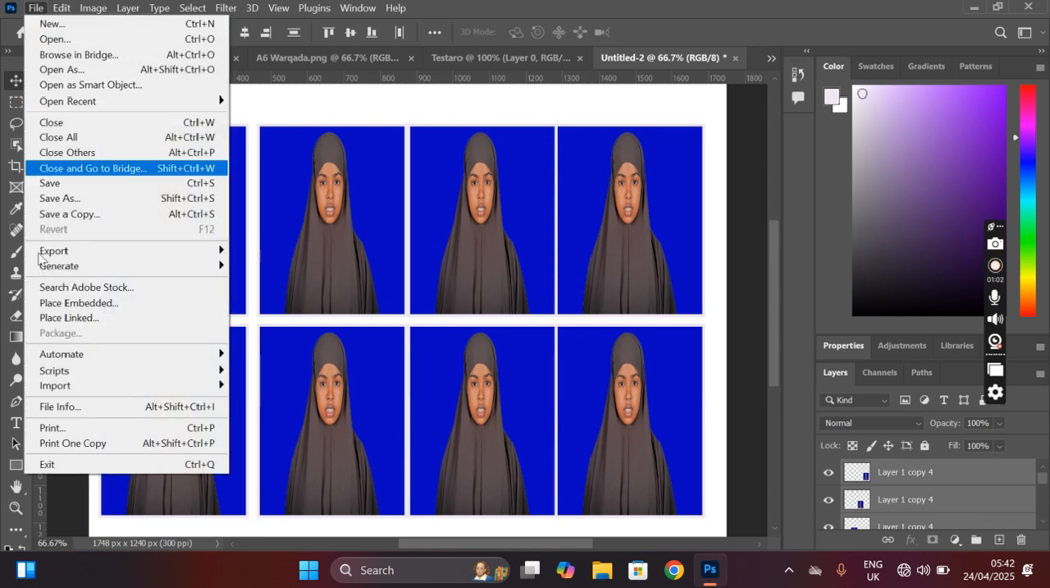
left_click(567, 409)
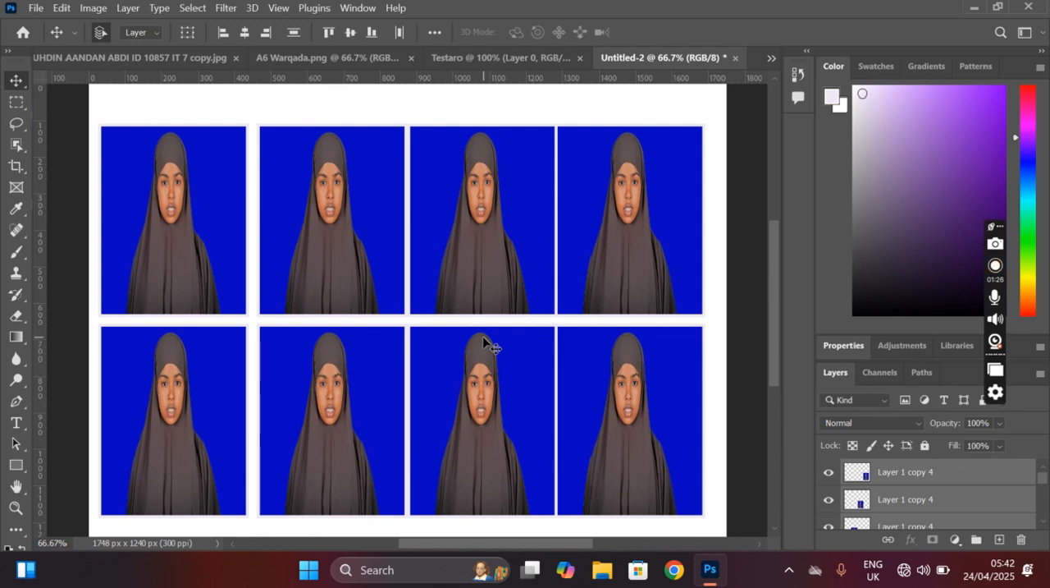
scroll(518, 324, "down", 1)
scroll(509, 302, "up", 1)
left_click(34, 7)
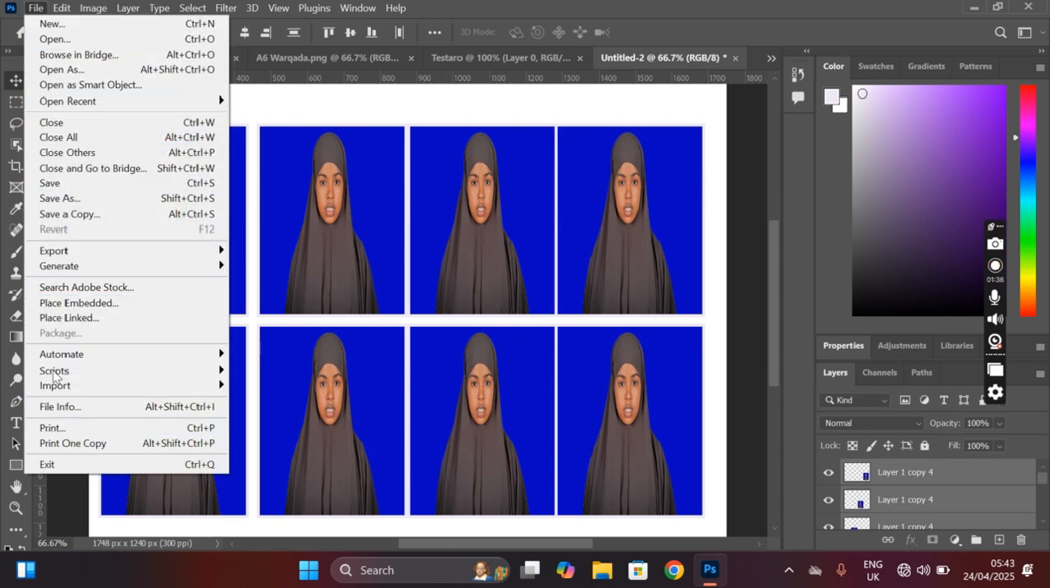
left_click(355, 328)
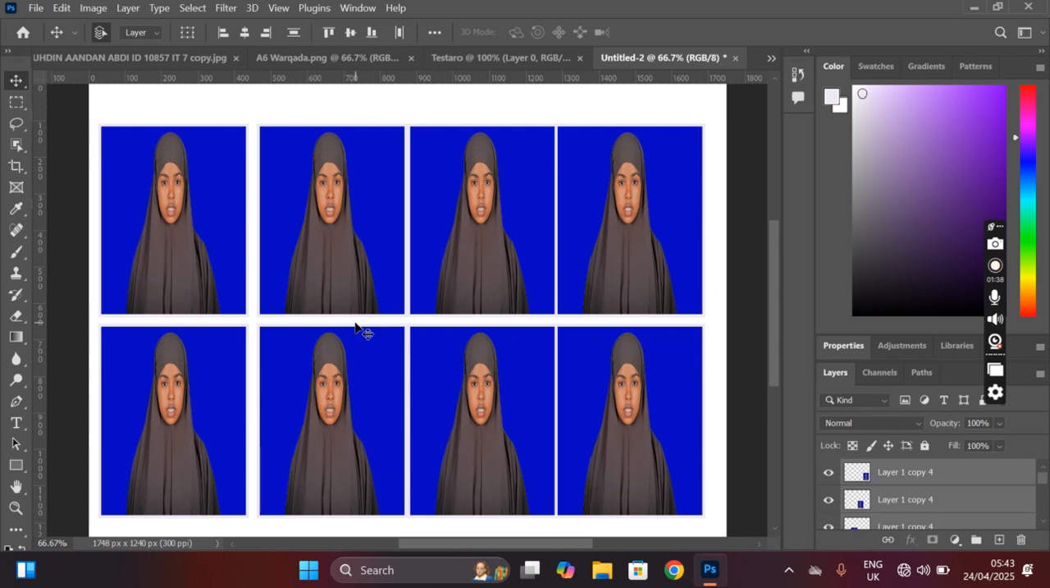